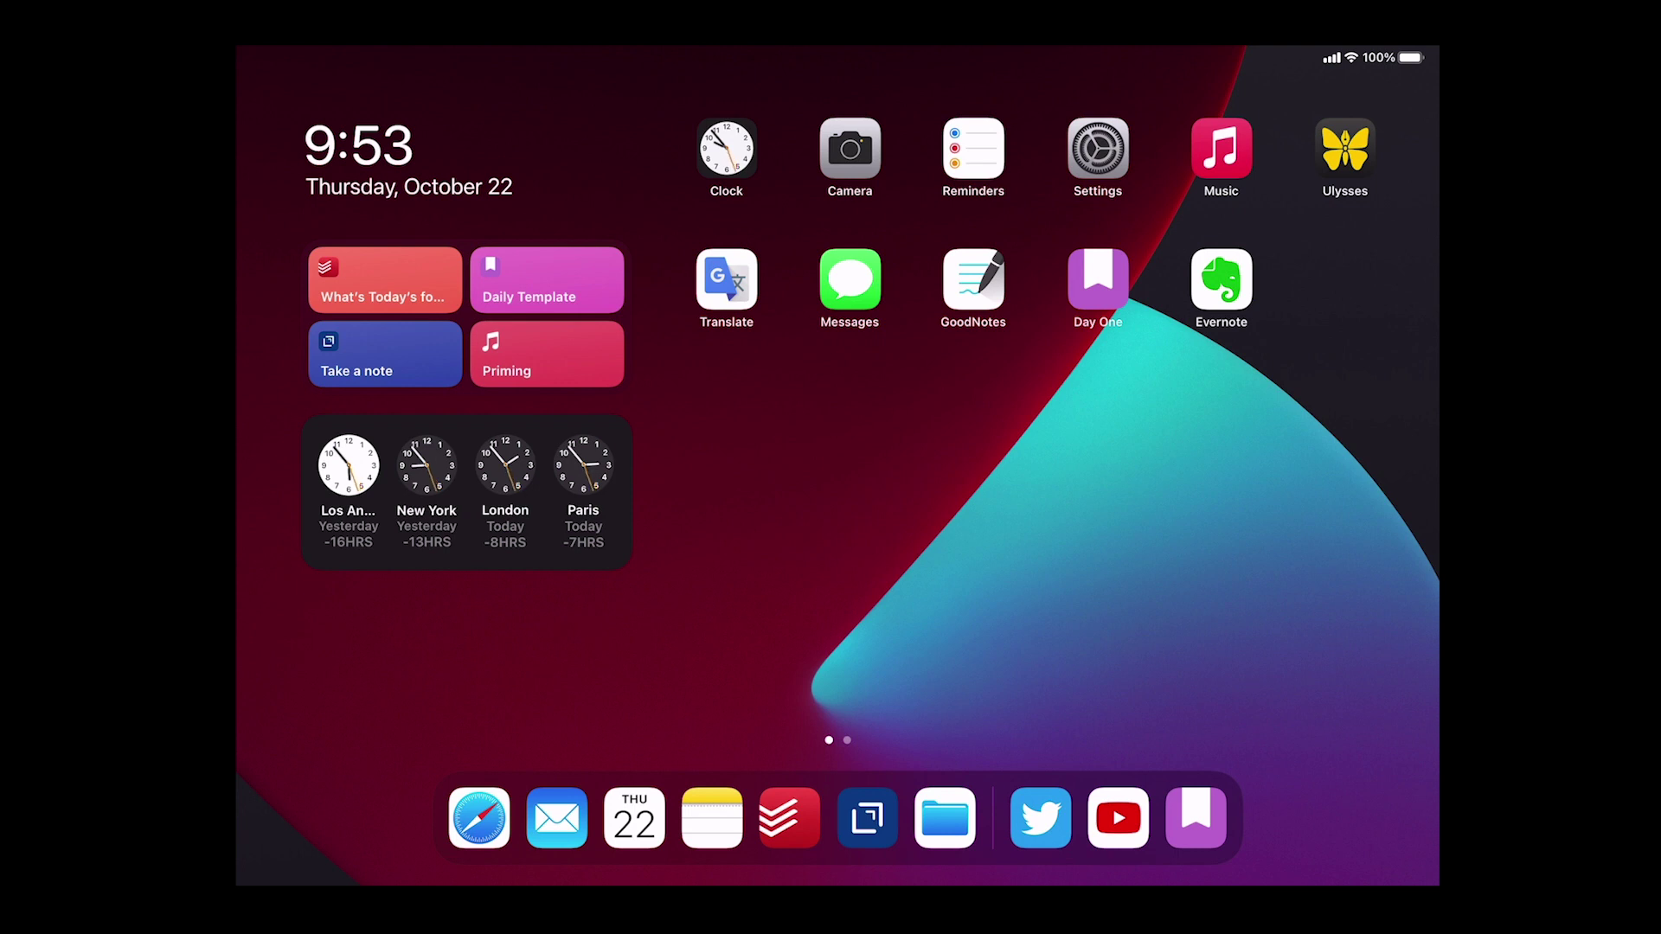
Step: Drop the Special Edition 2021 Range Rover photo from Safari into the Todoist Inbox
click(478, 817)
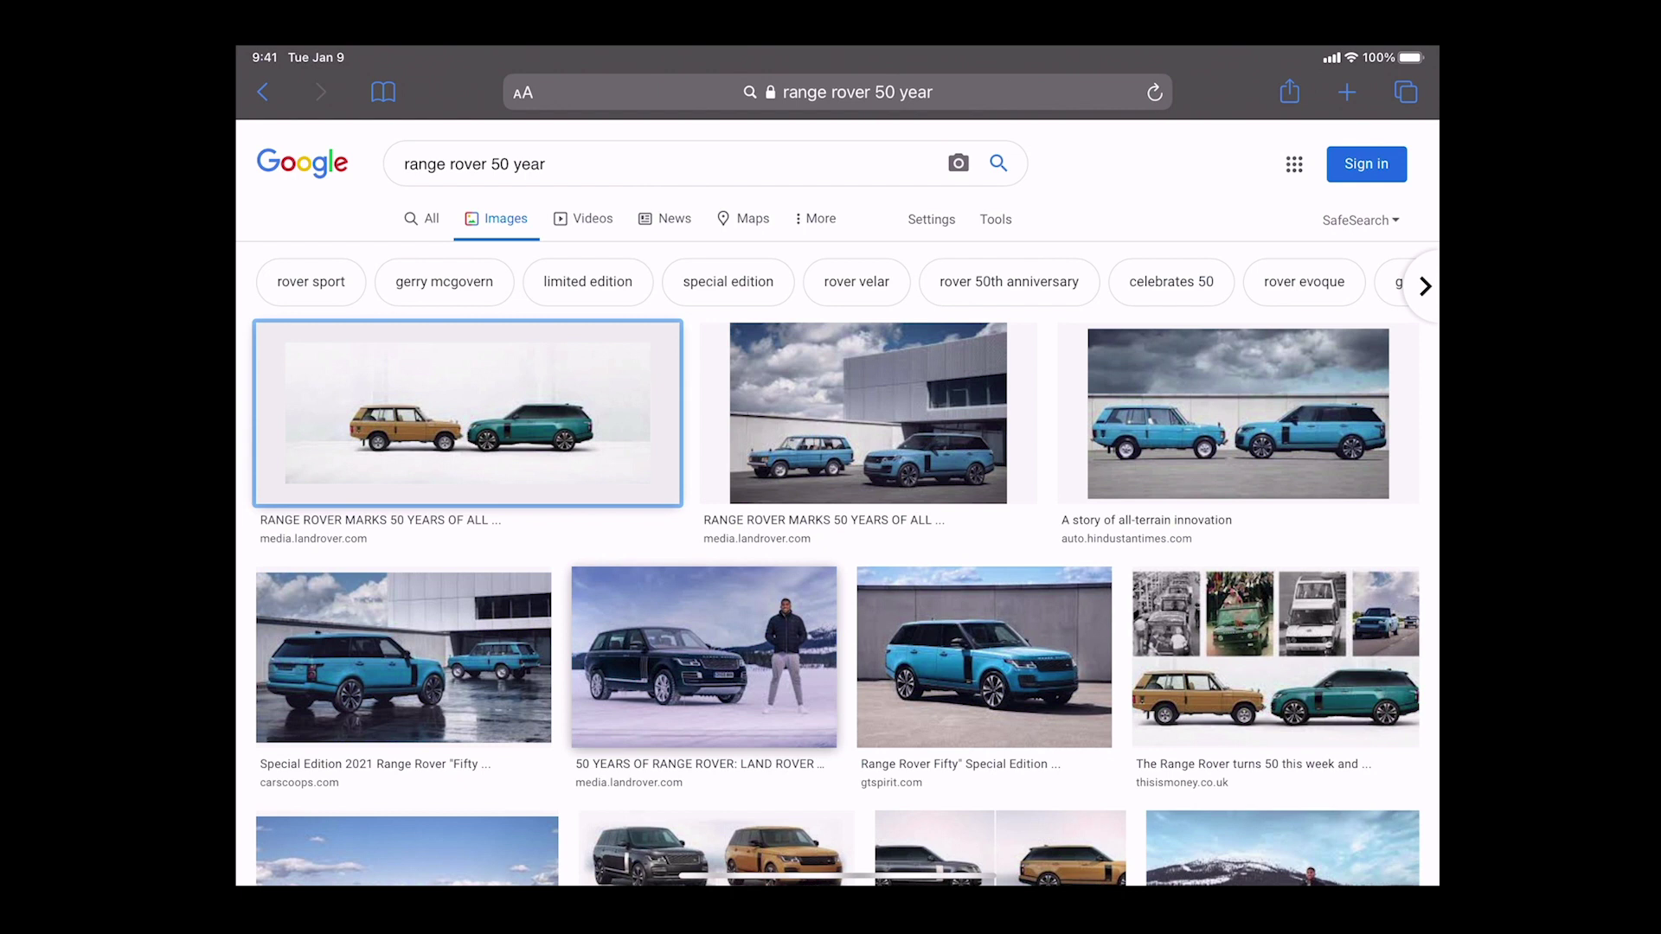
click(402, 655)
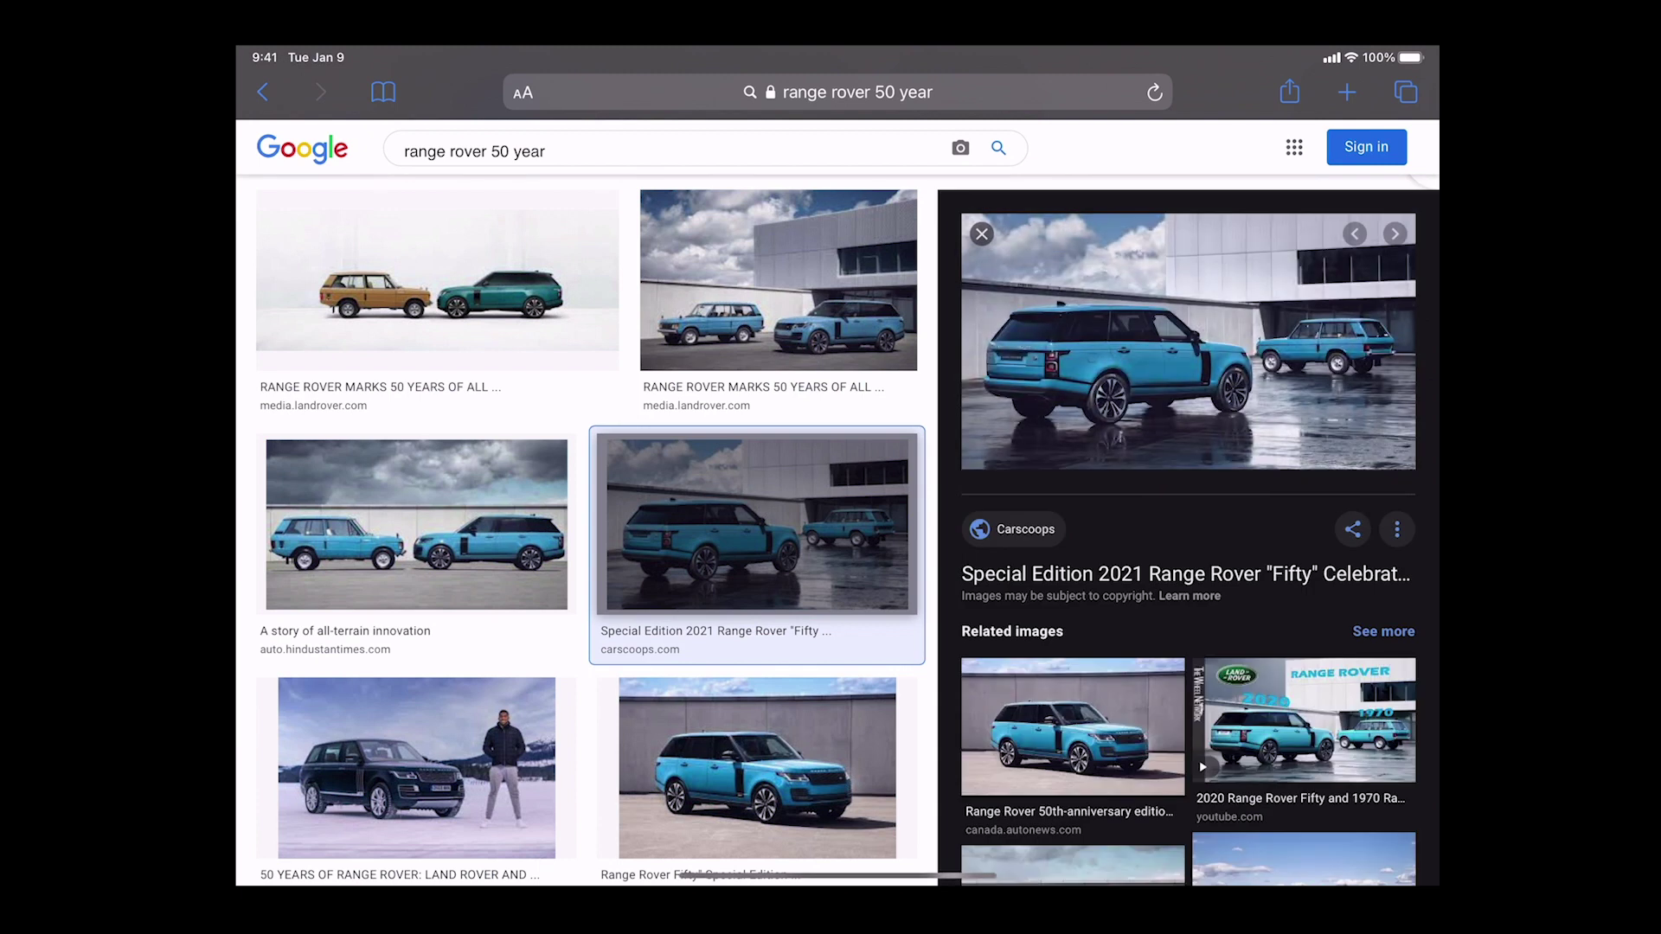
drag(1438, 467, 1377, 468)
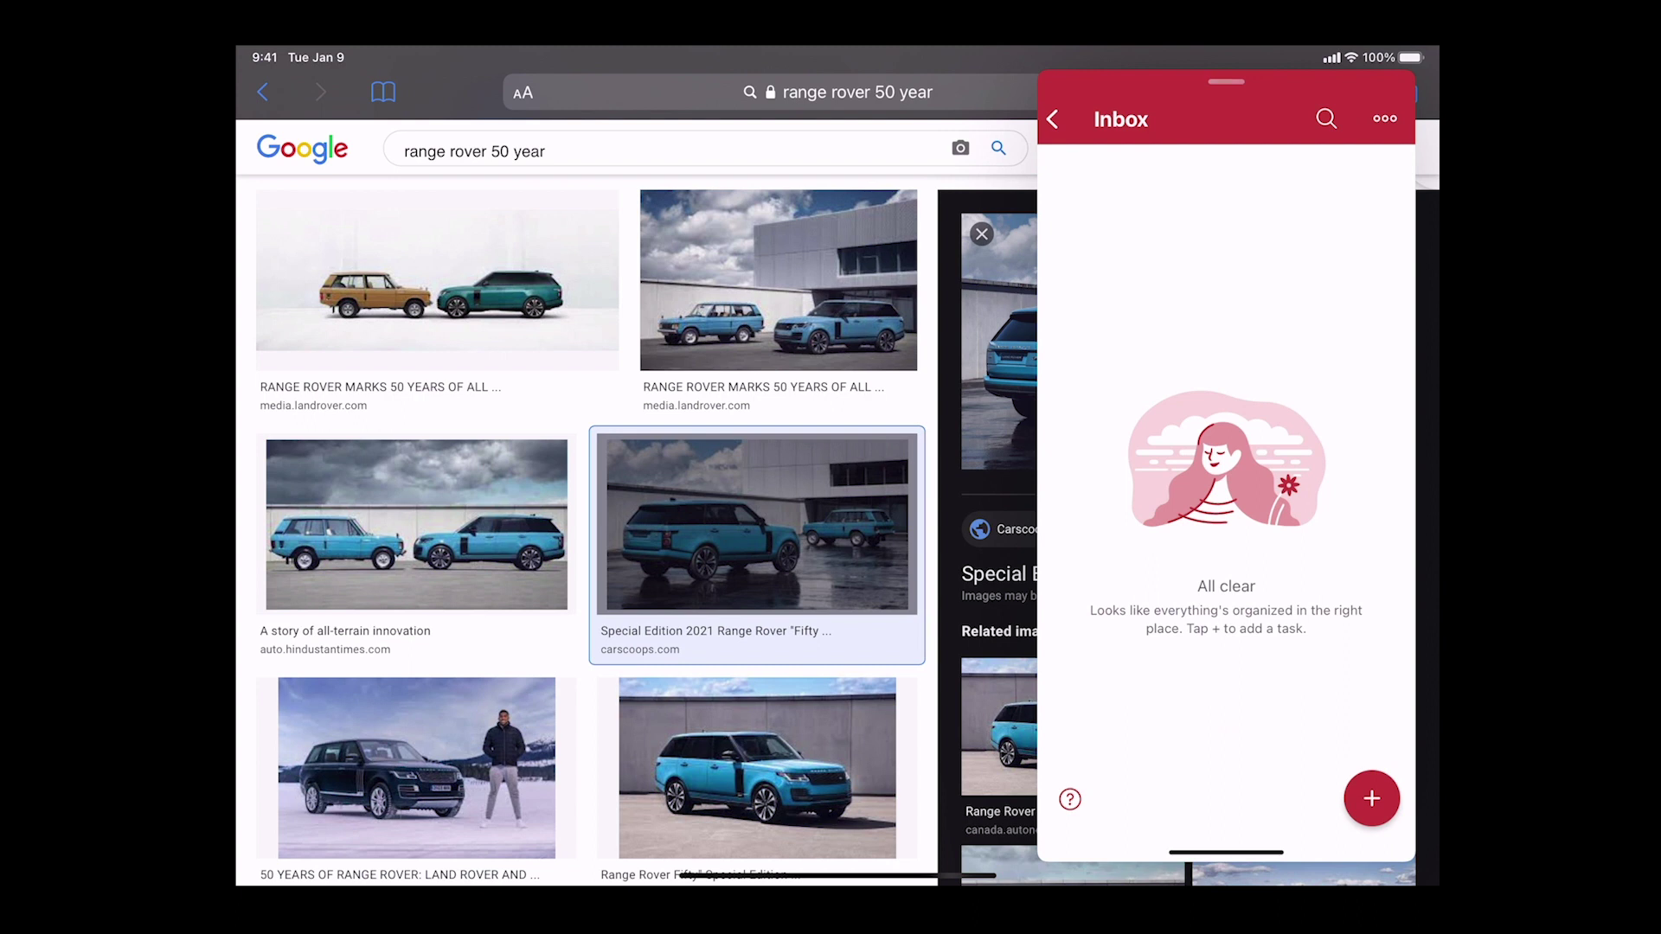
mouse_move(1000, 338)
mouse_down()
mouse_move(1194, 299)
mouse_move(1169, 389)
mouse_up()
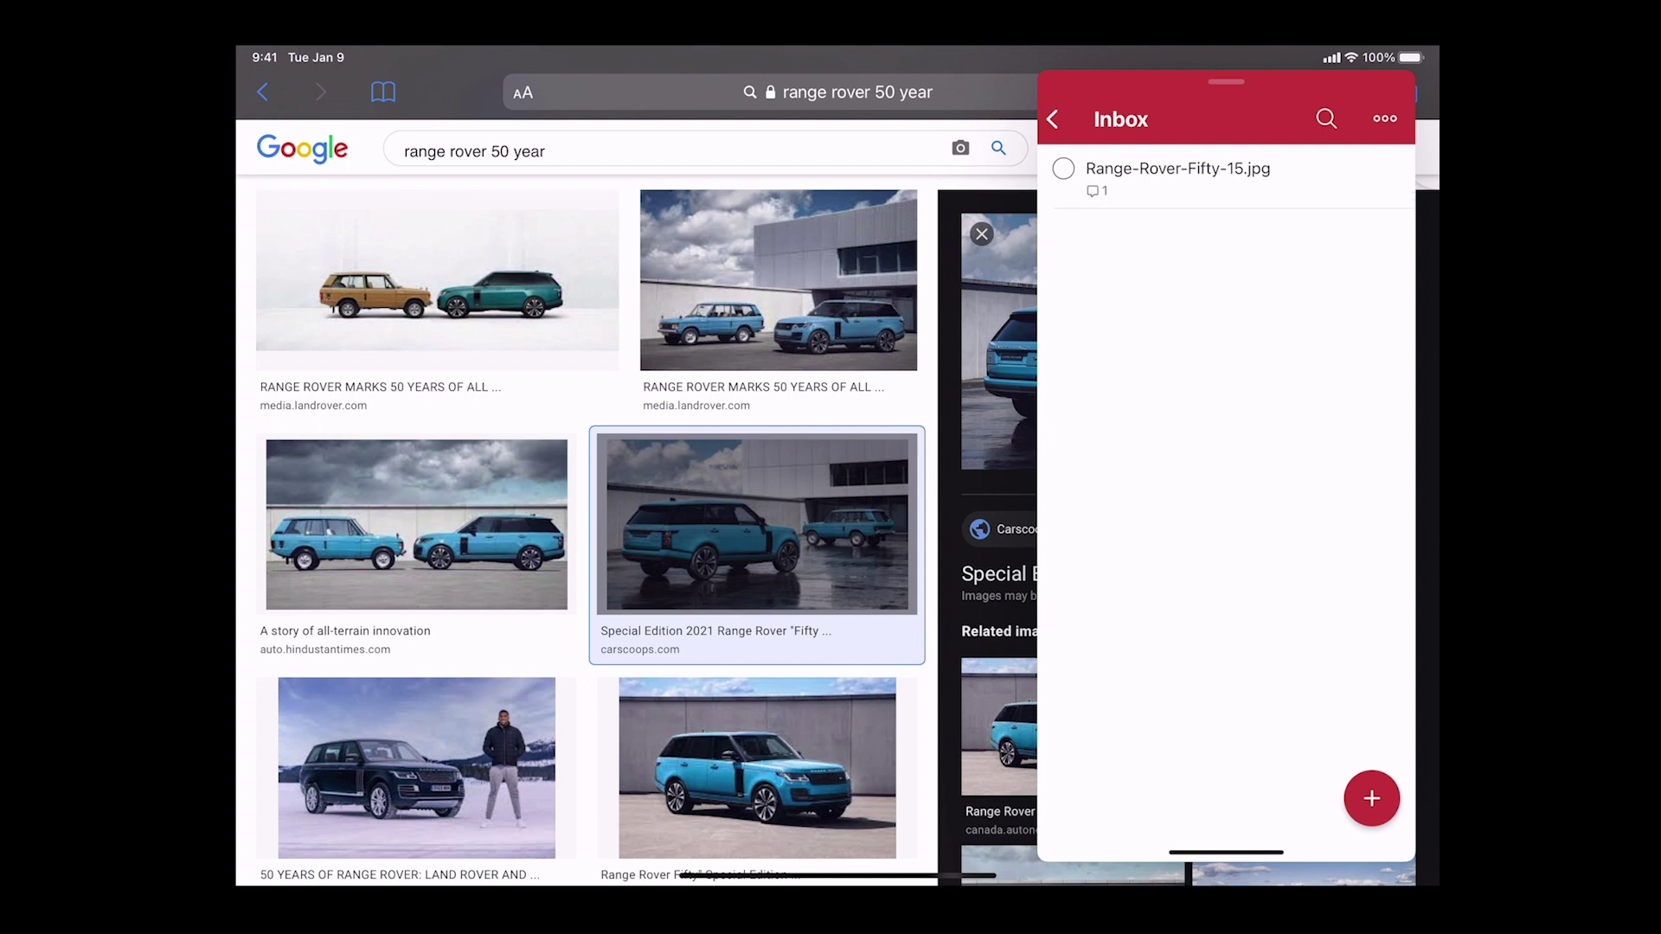
Step: Check the Range-Rover-Fifty-15.jpg task's comment holding the attached car photo
click(1178, 169)
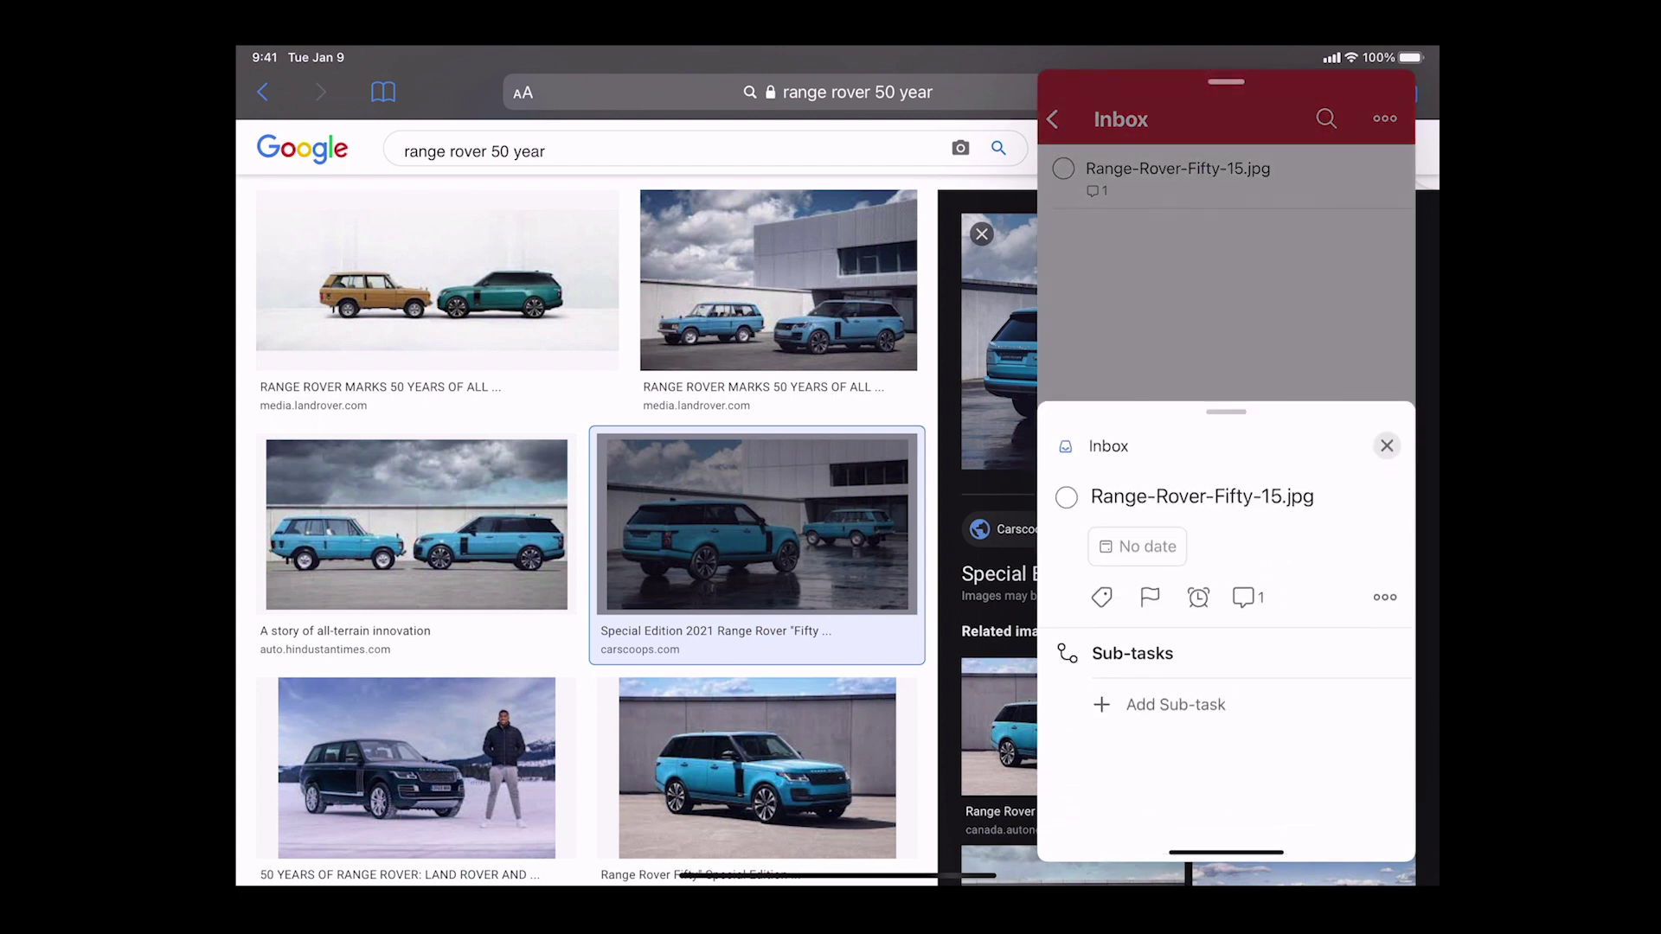
click(1247, 597)
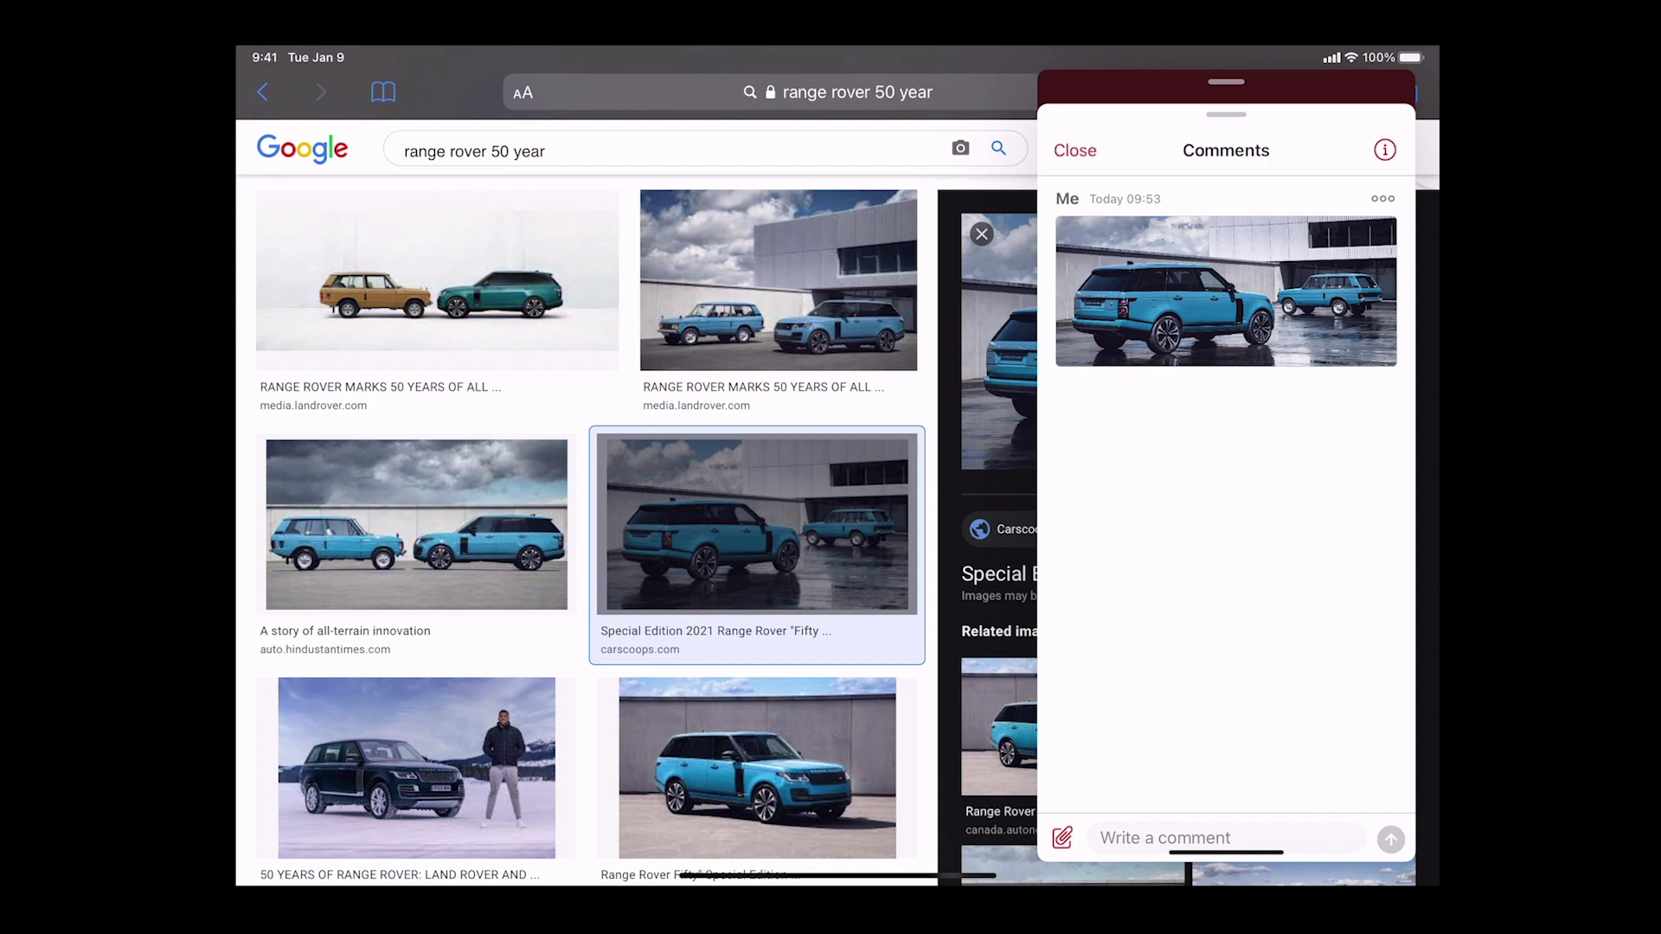
click(1074, 150)
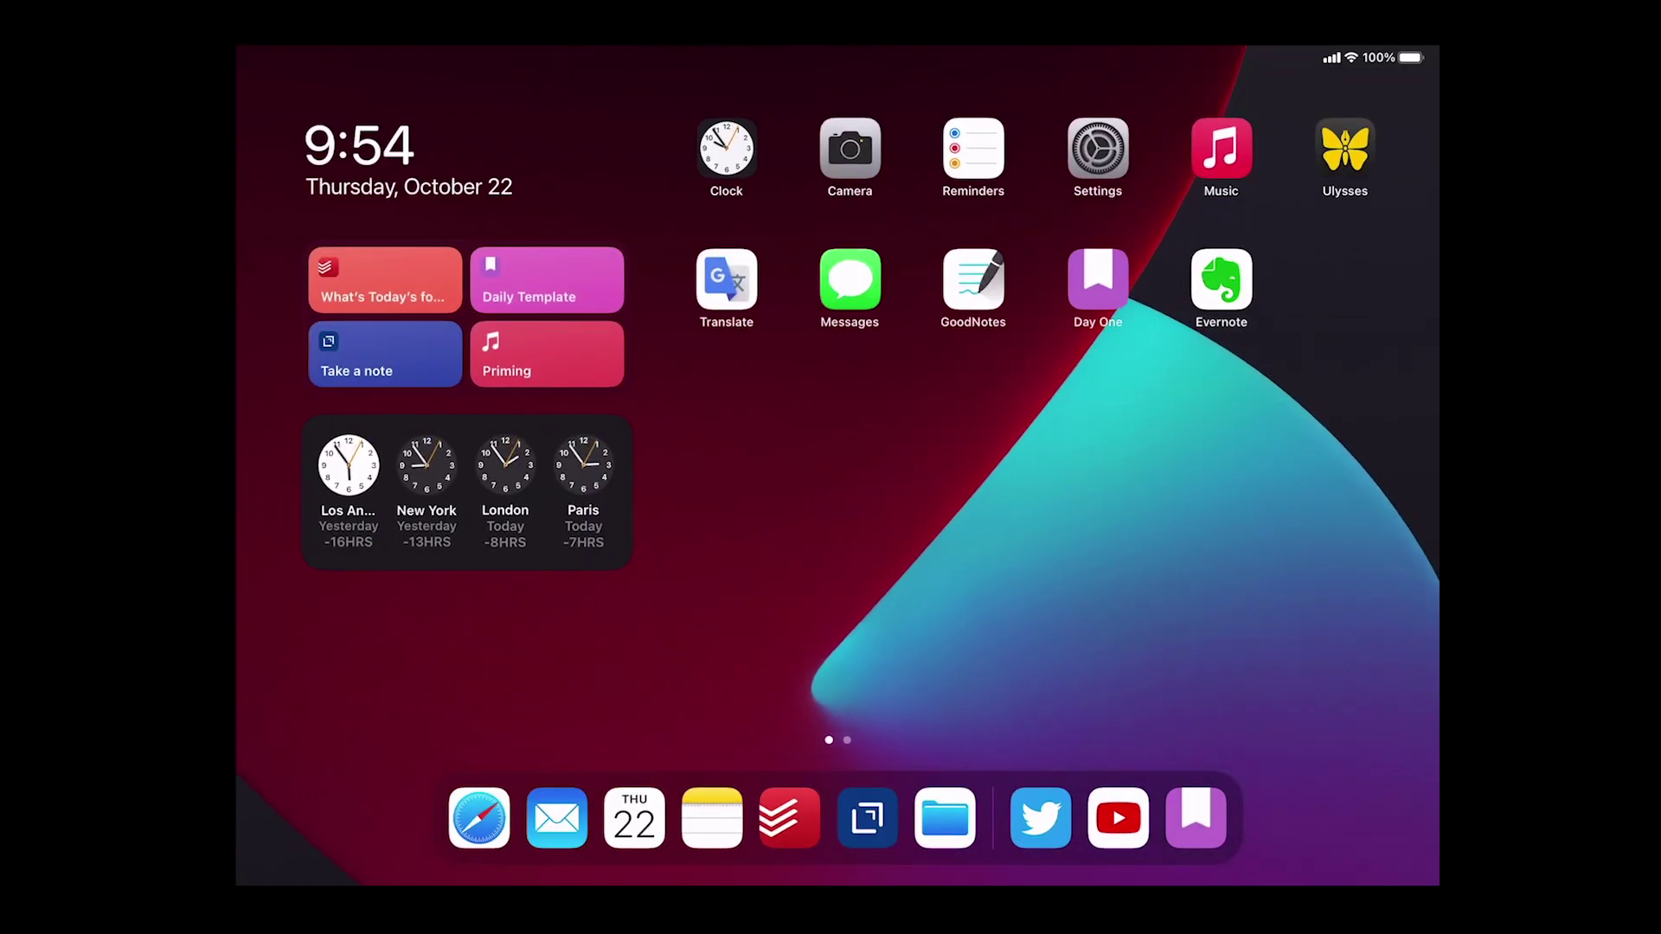
click(479, 818)
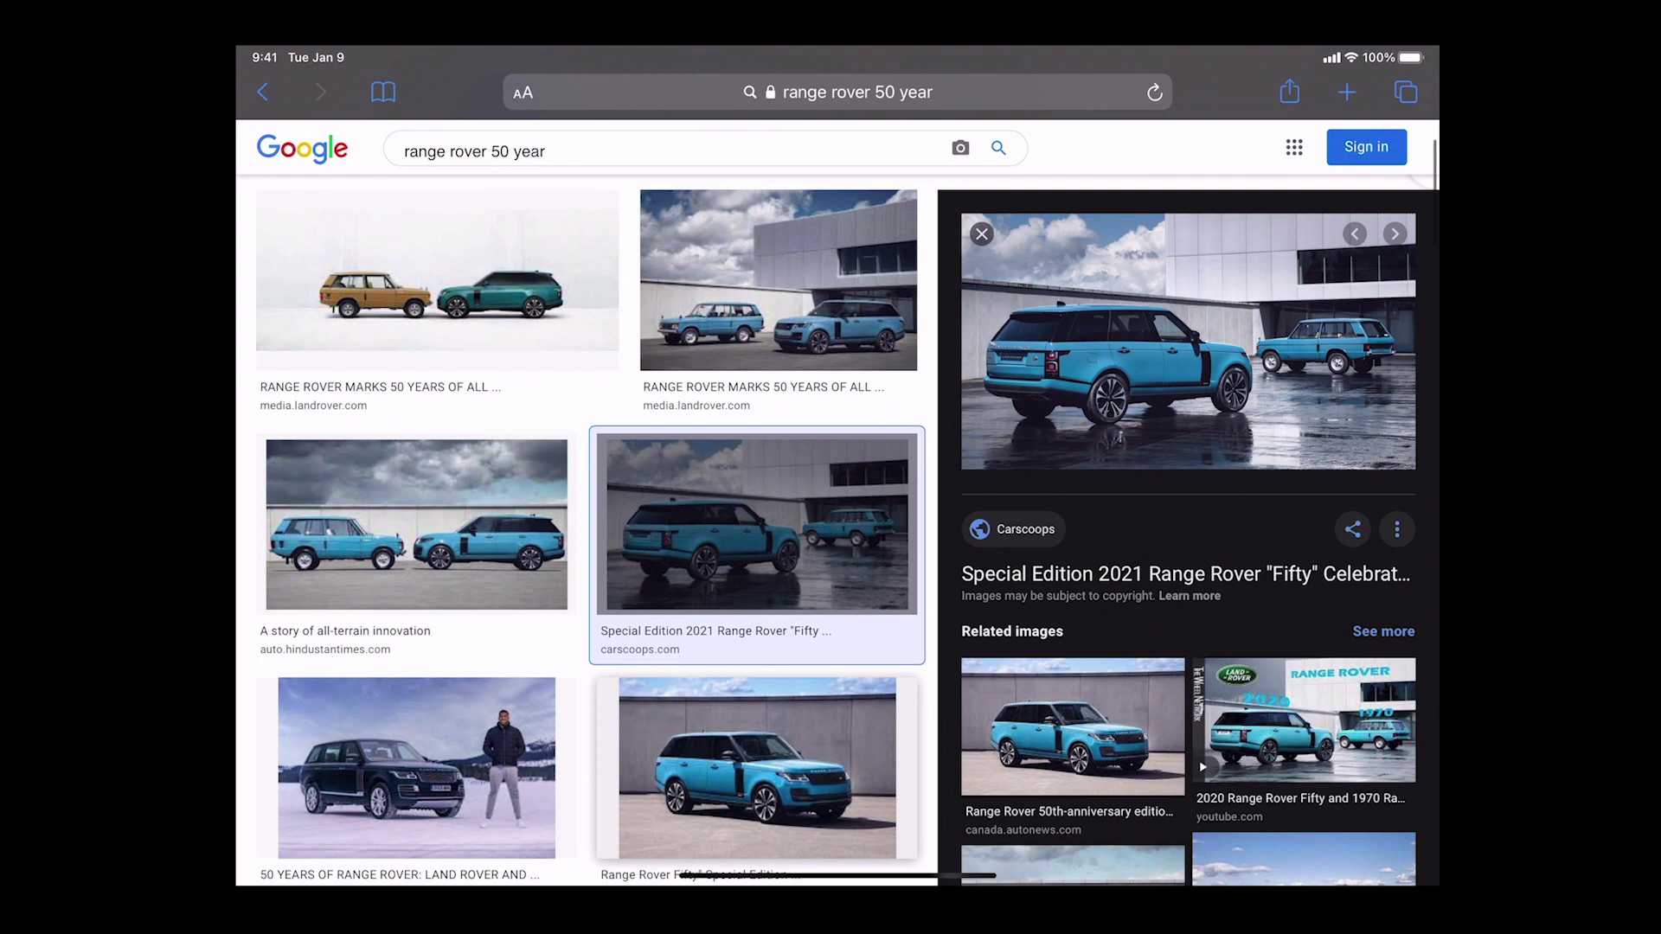
drag(831, 885, 830, 817)
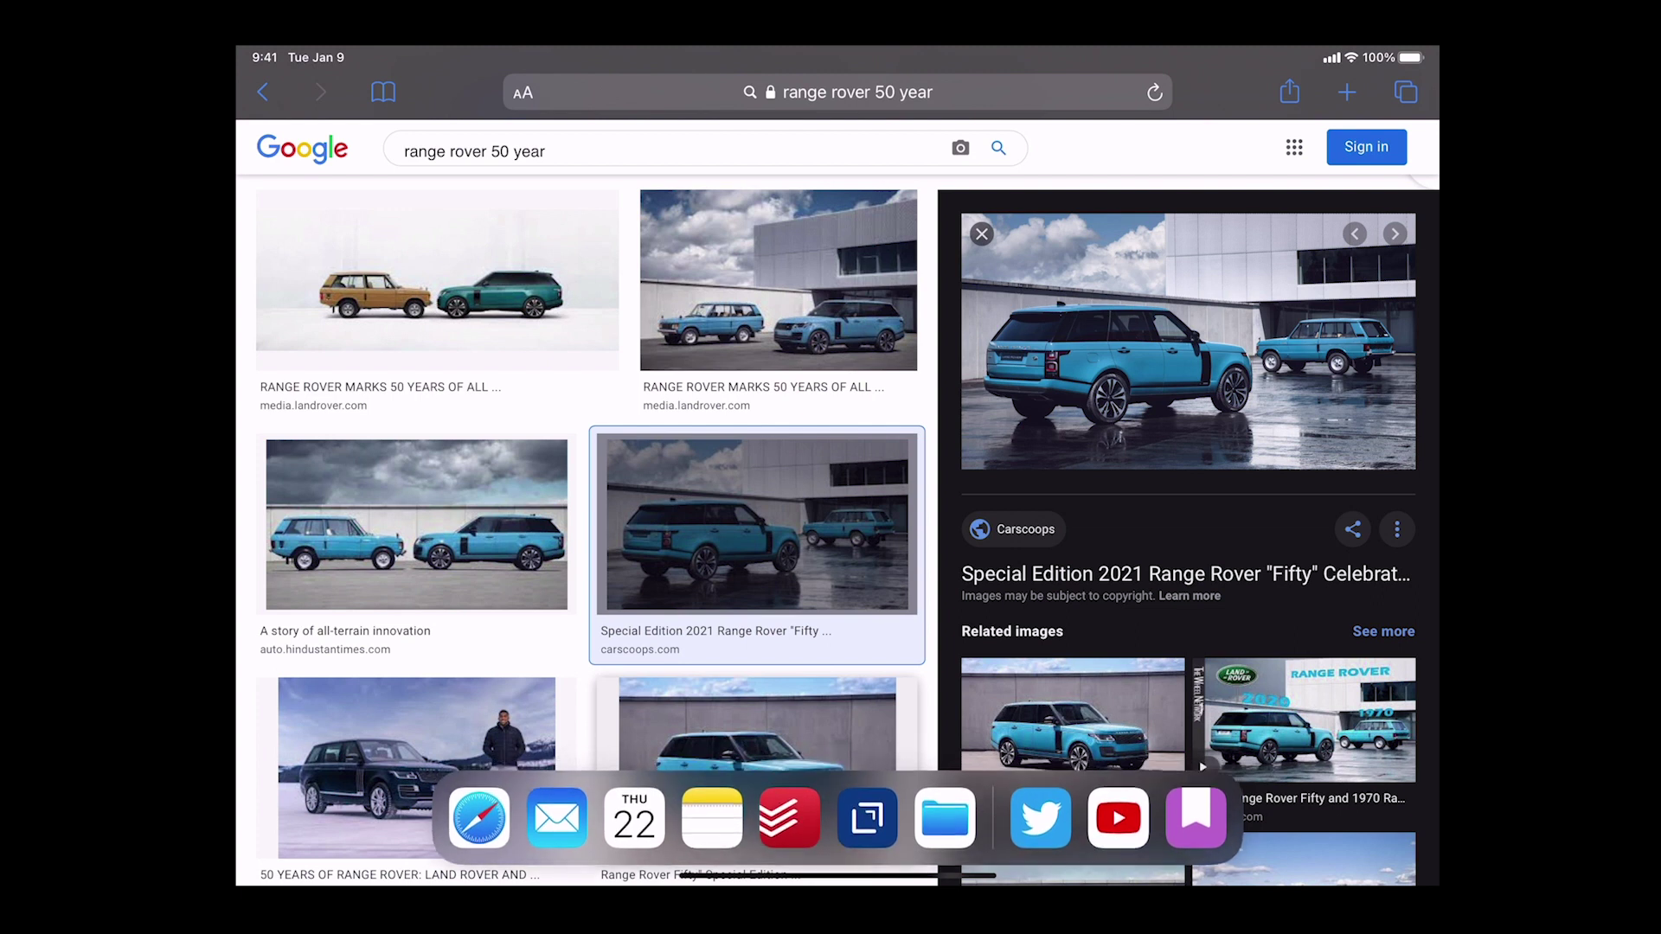
mouse_move(789, 819)
mouse_down()
mouse_move(967, 442)
mouse_move(1123, 429)
mouse_up()
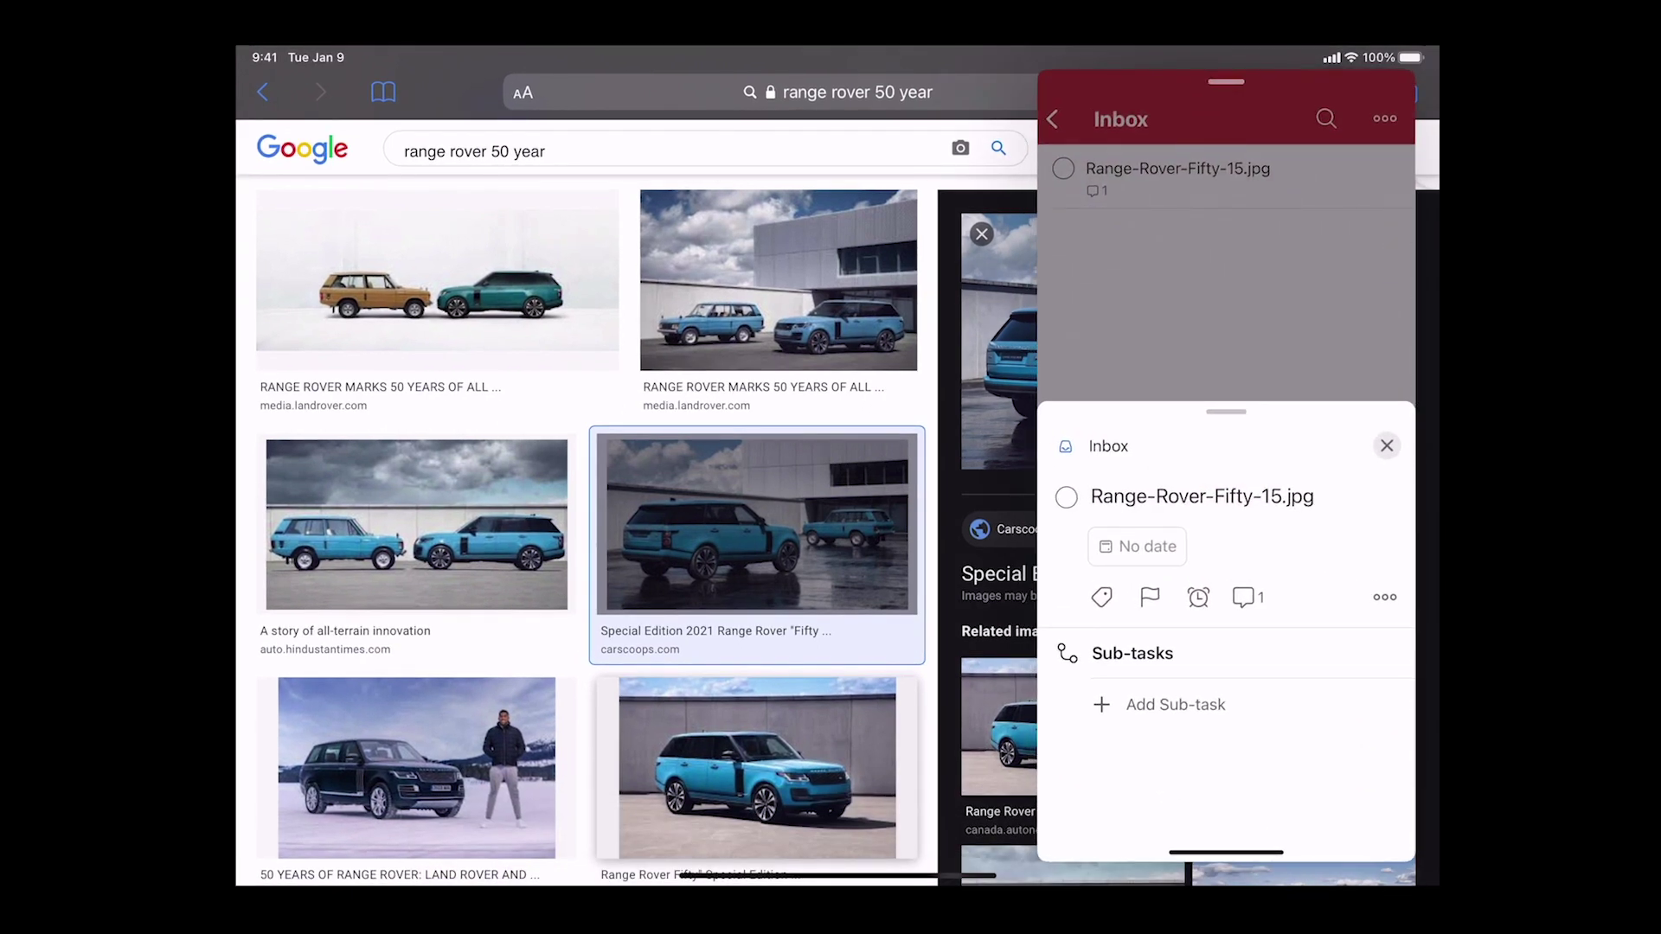
click(1386, 446)
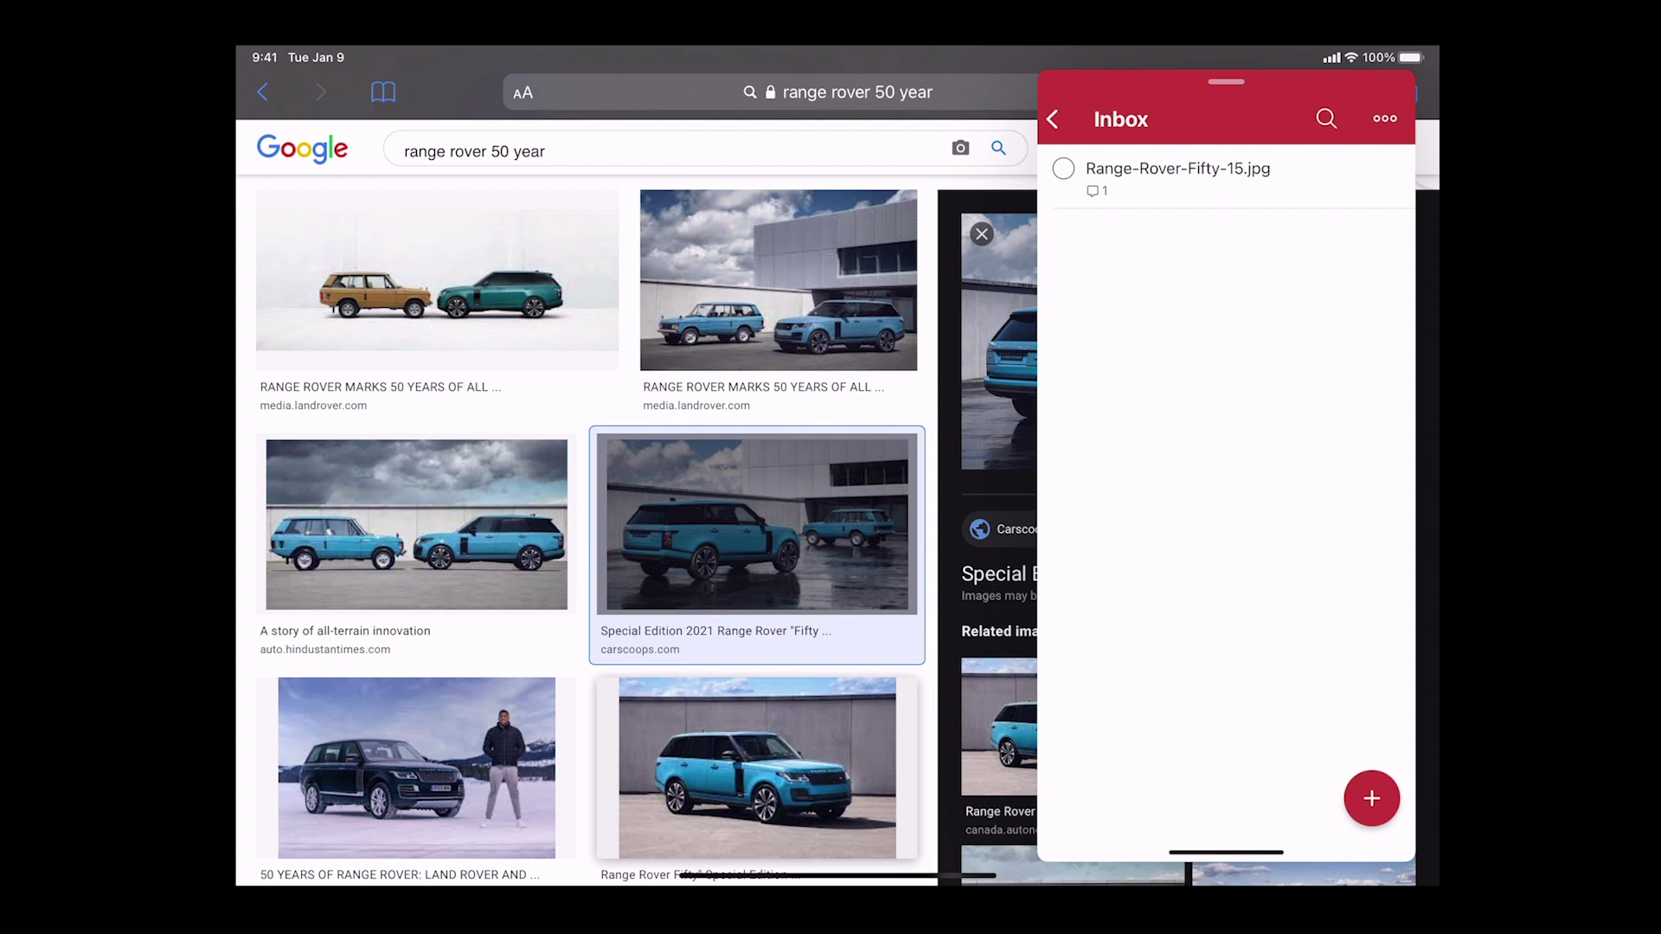
mouse_move(1225, 83)
mouse_down()
mouse_move(1098, 65)
mouse_move(1225, 84)
mouse_up()
drag(1226, 84, 1440, 84)
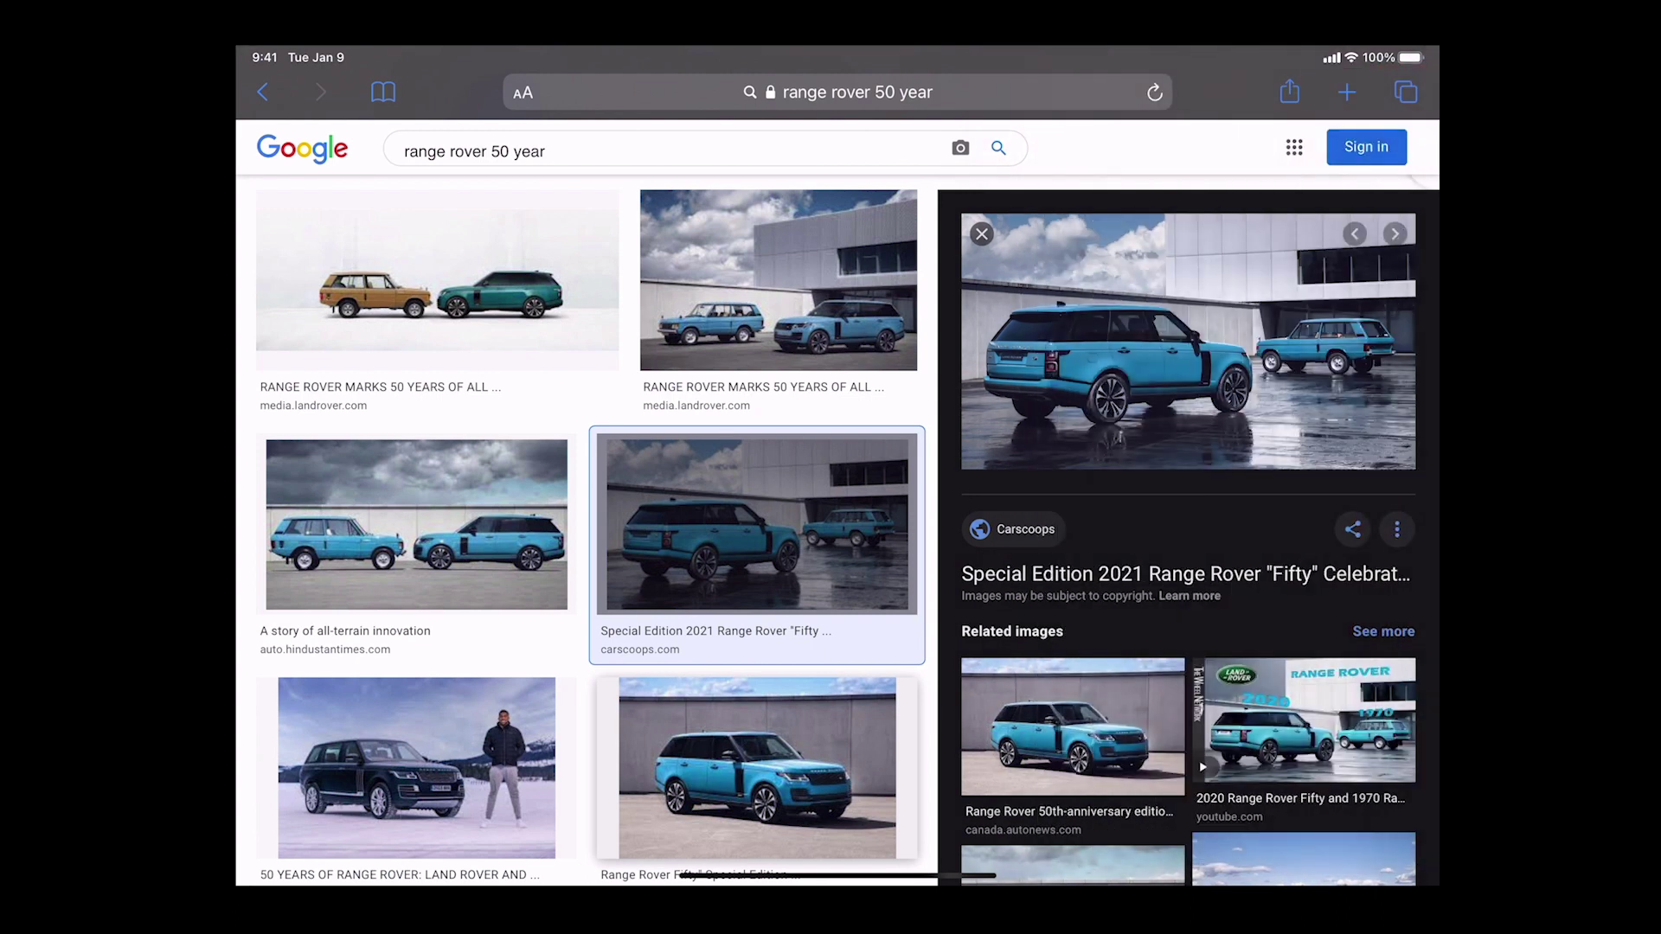
Step: Drag the YouTube comment notification email from Mail into the Todoist Inbox as a linked task
drag(837, 876, 837, 520)
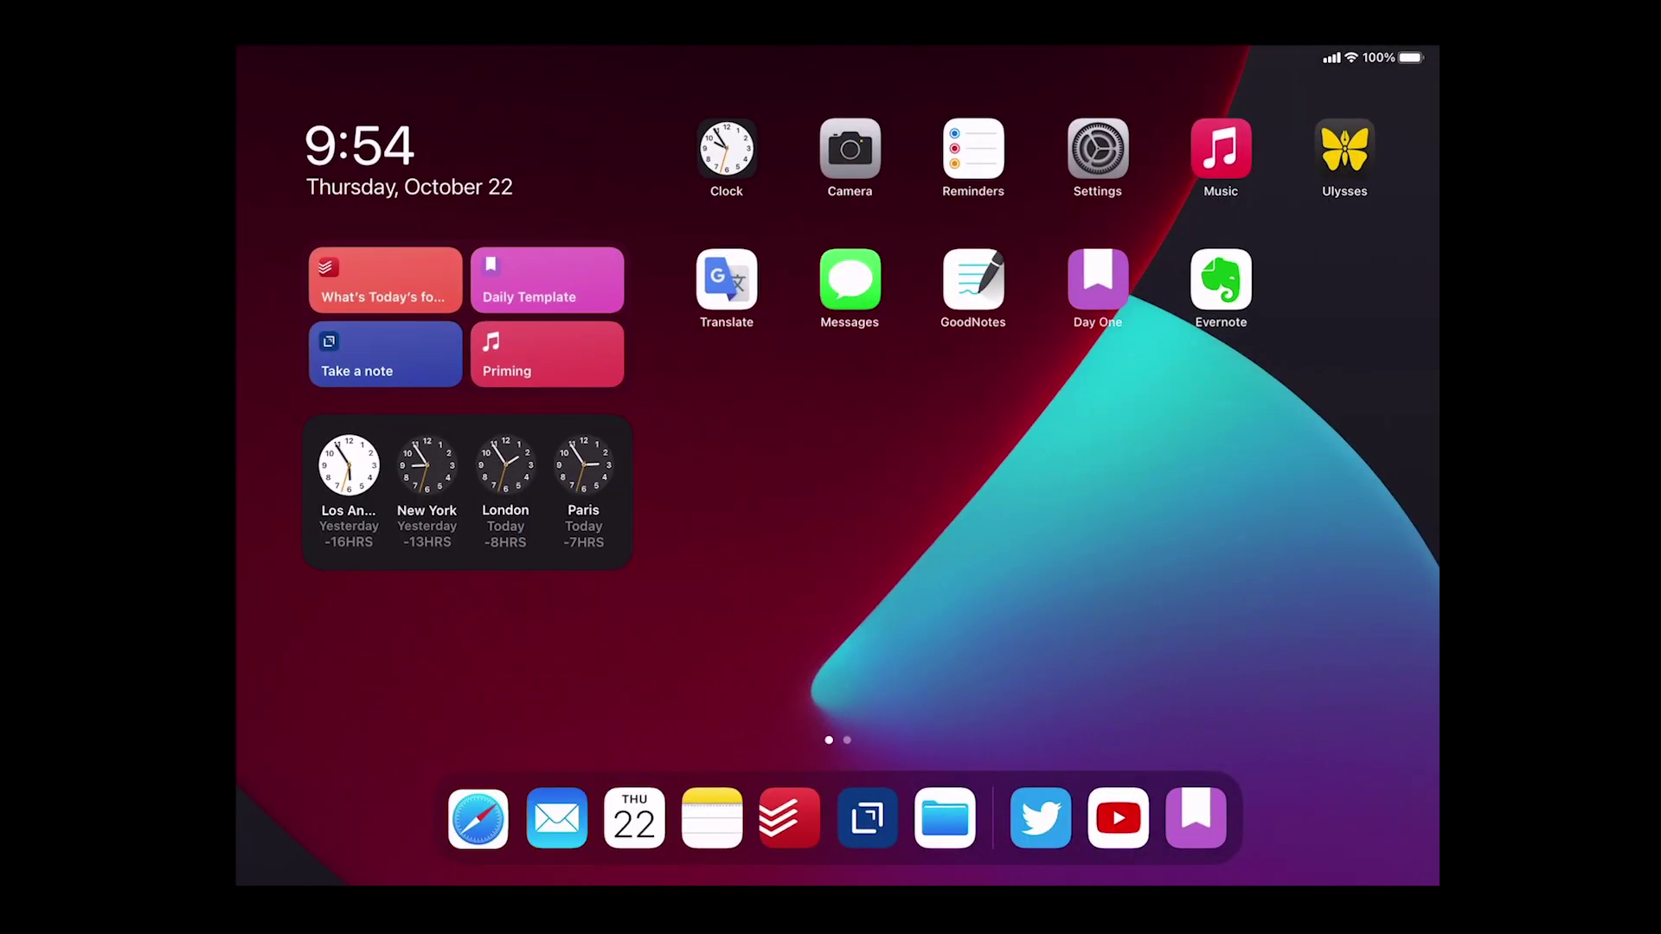
click(550, 809)
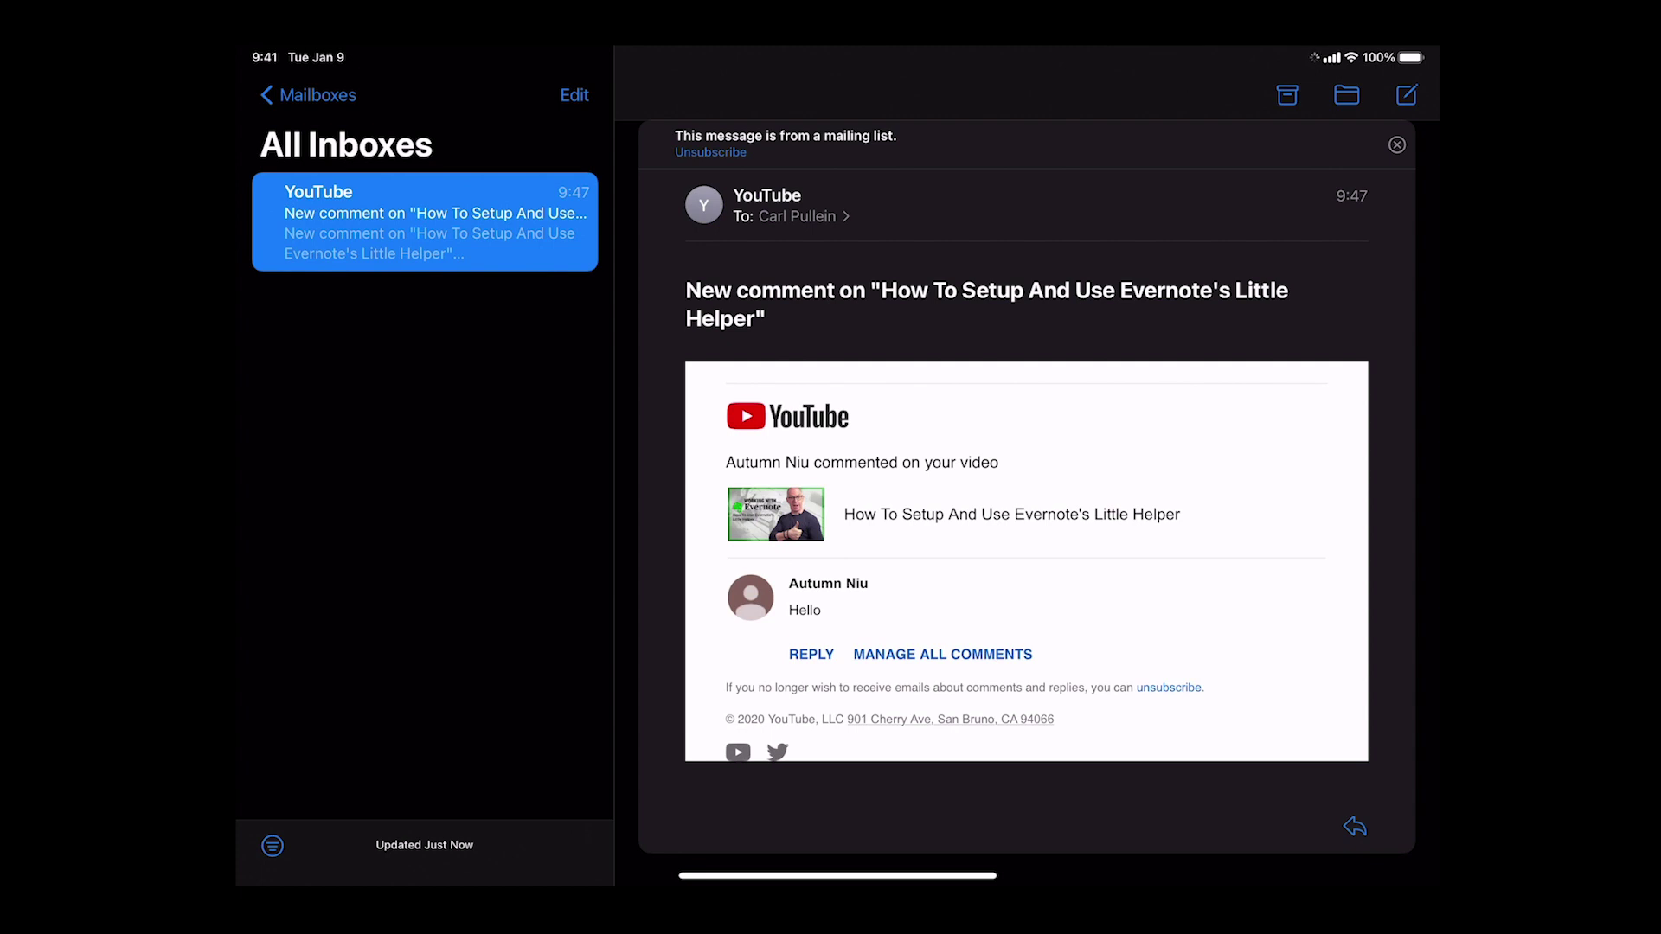
drag(1434, 467, 1168, 468)
drag(425, 222, 1168, 296)
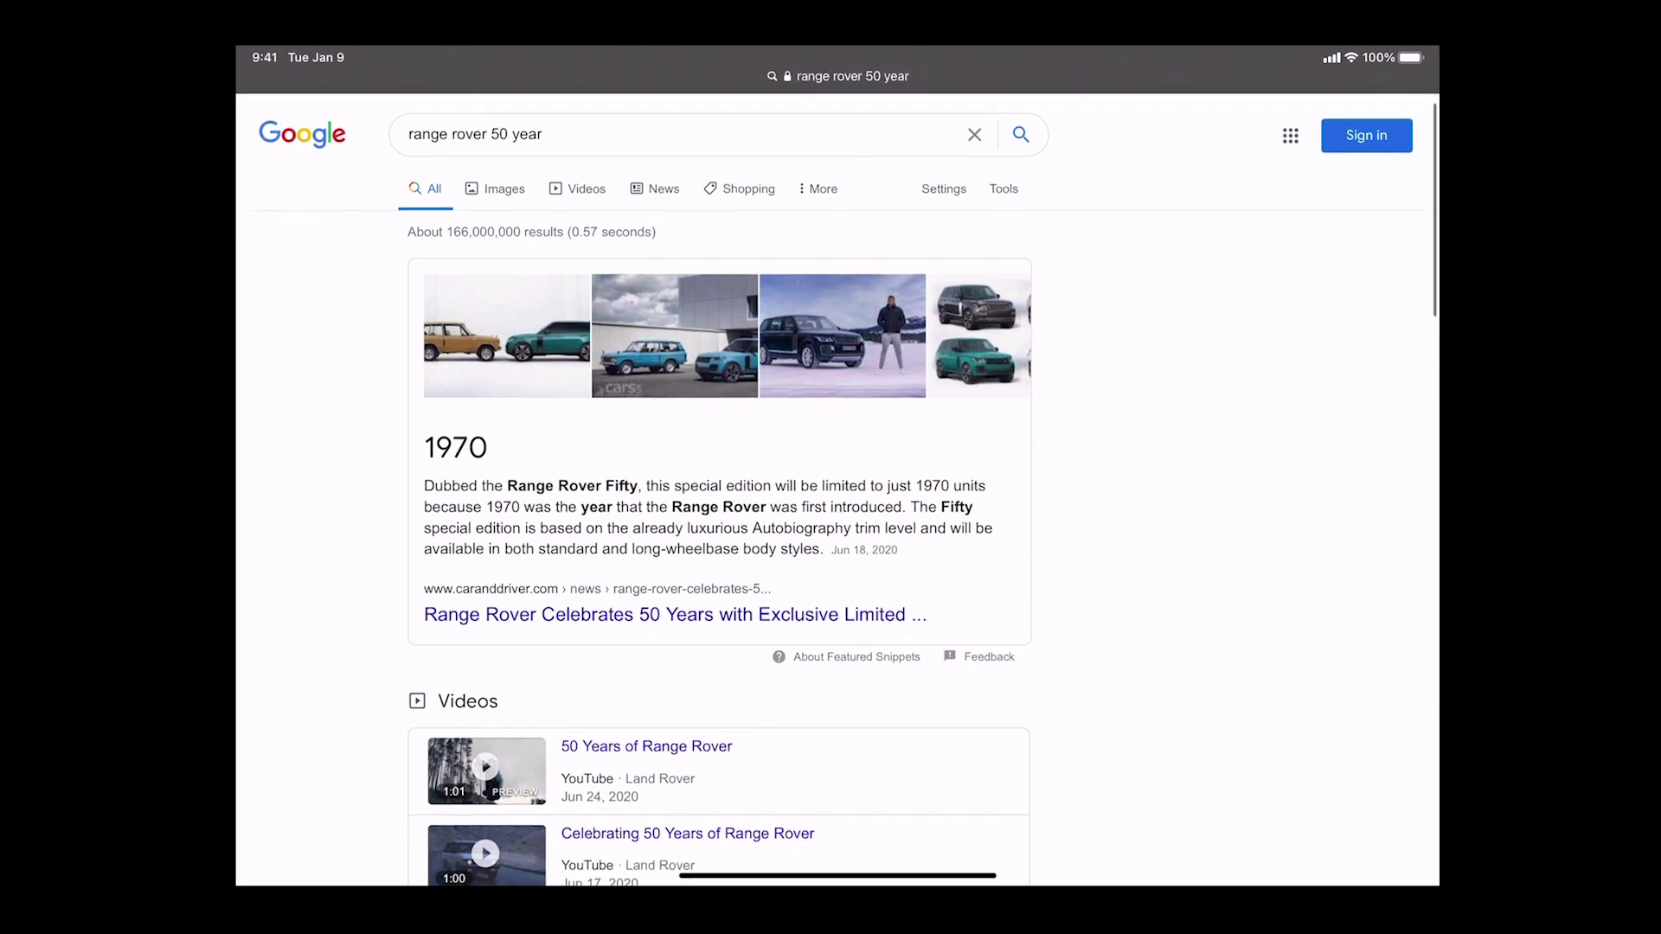
scroll(831, 520, down, 1)
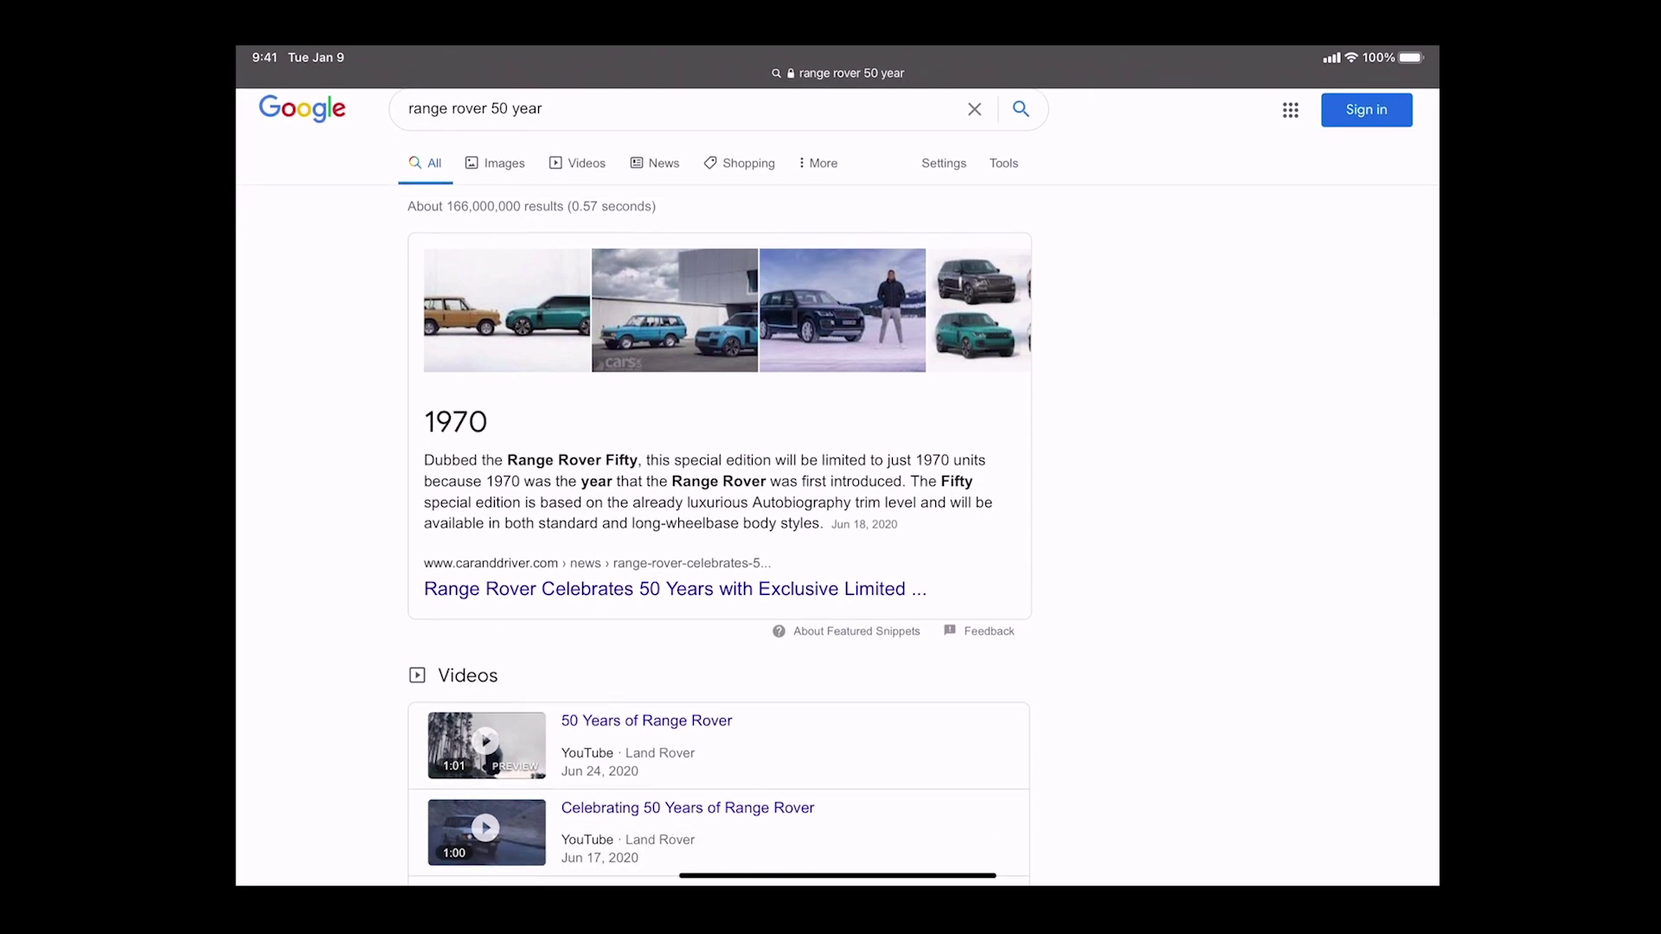
Step: Drop the 'Range Rover Celebrates 50 Years' Car and Driver article URL into the Todoist Inbox
click(675, 588)
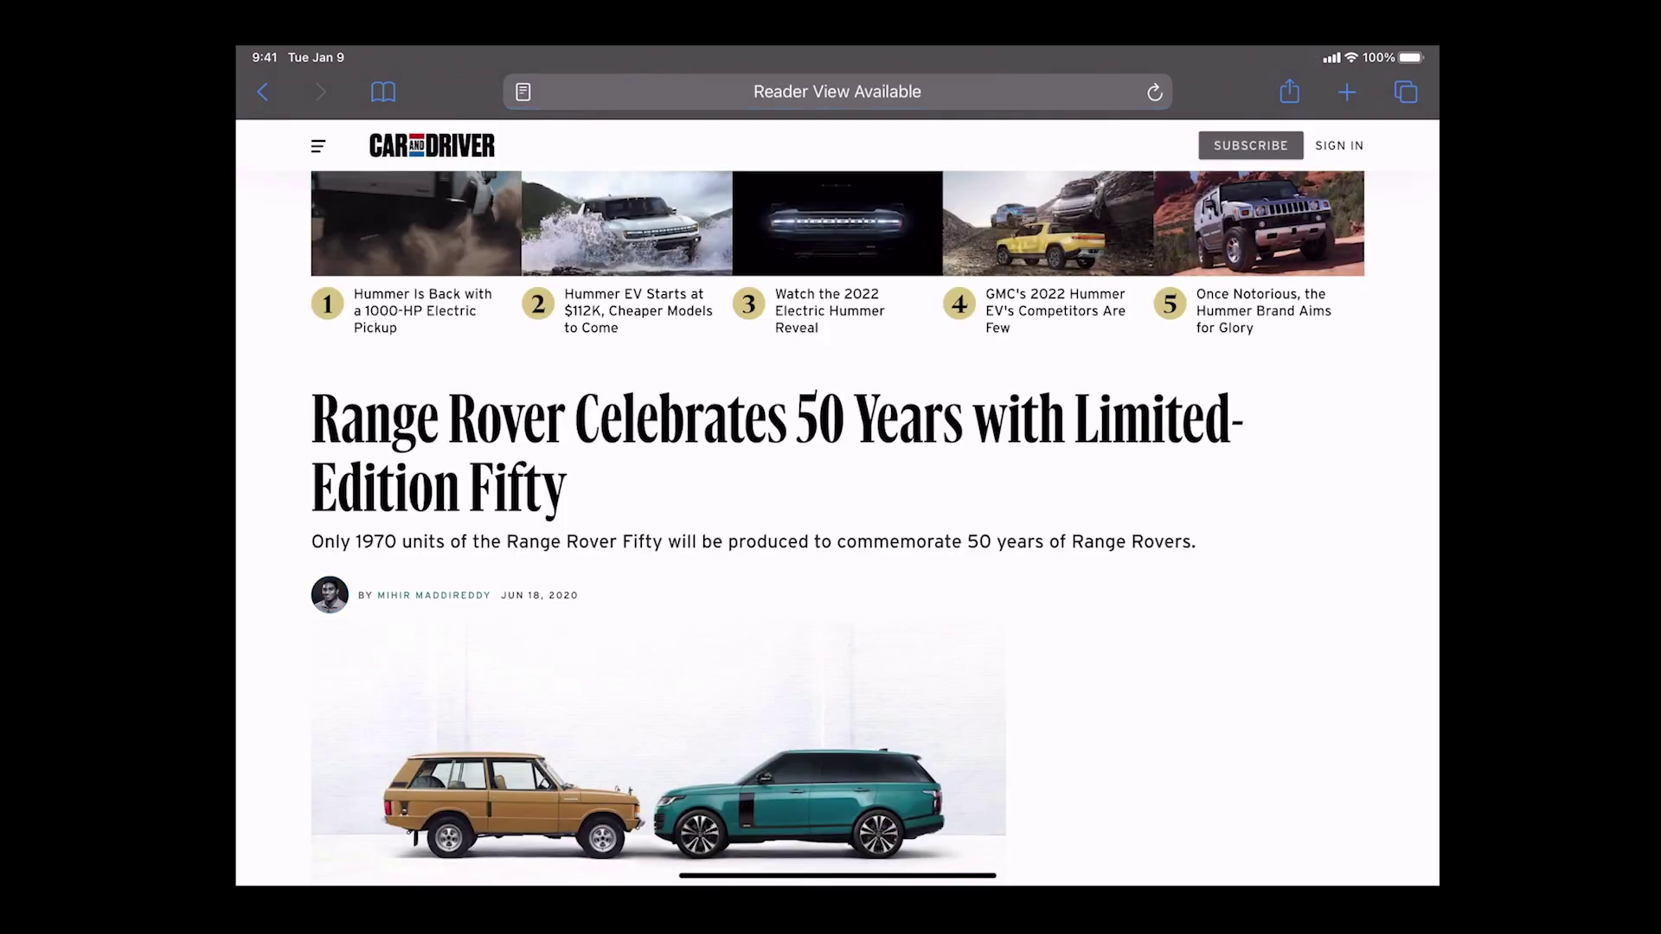
drag(1433, 468, 1233, 468)
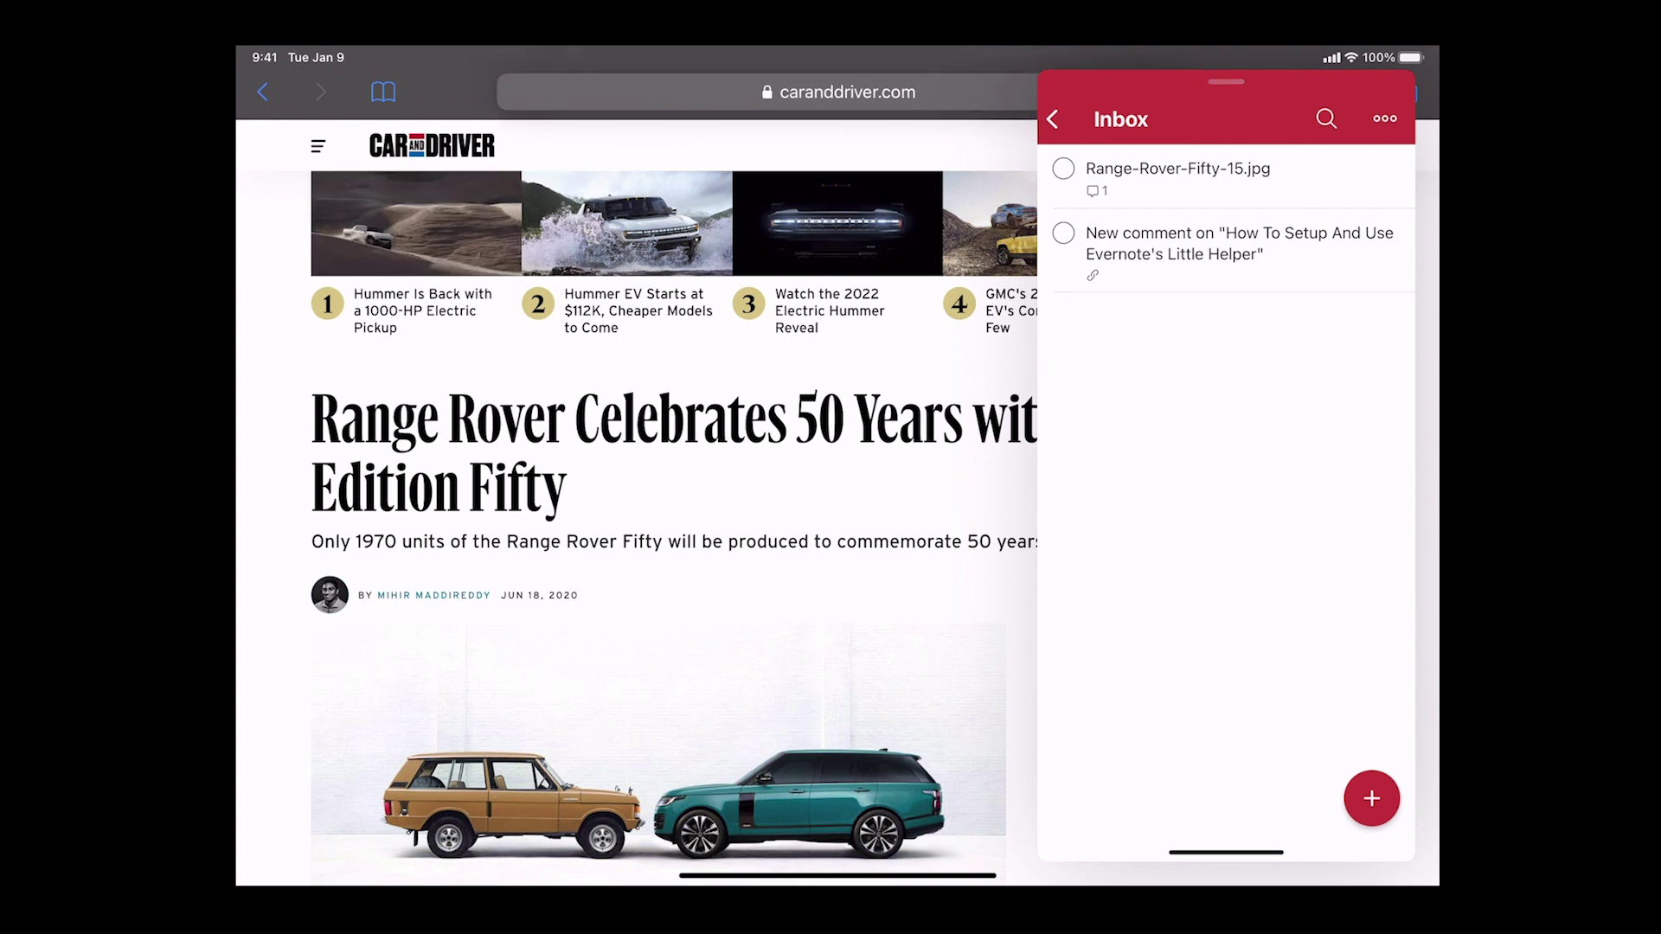
mouse_move(848, 92)
mouse_down()
mouse_move(1119, 227)
mouse_move(1169, 345)
mouse_up()
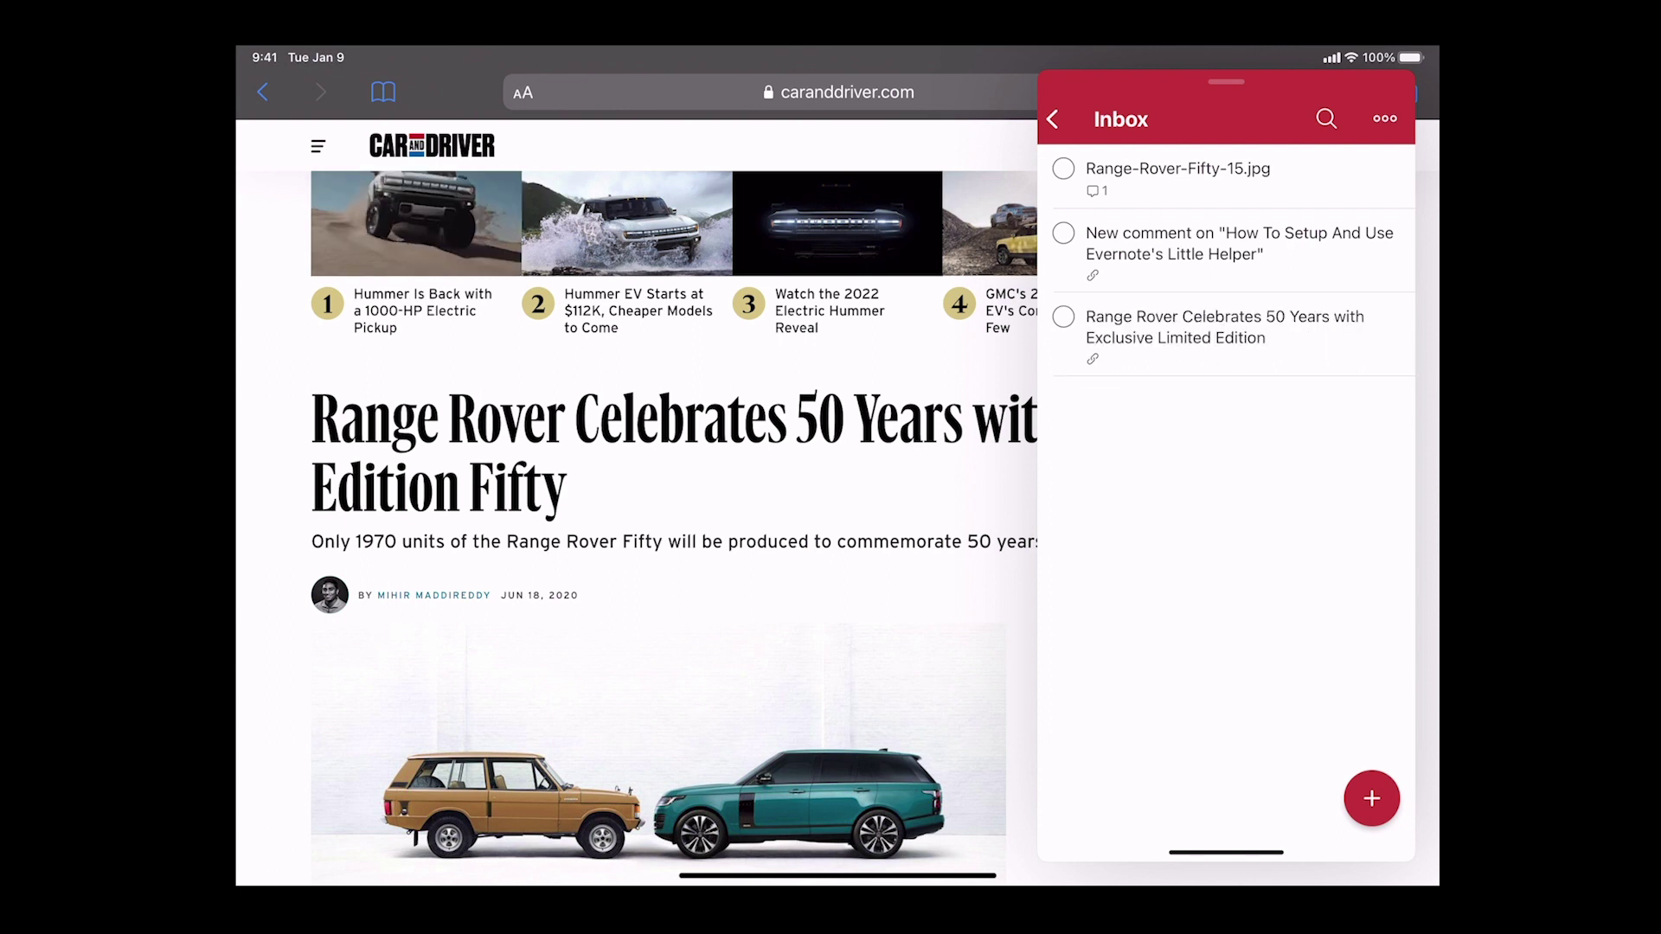
key(super+h)
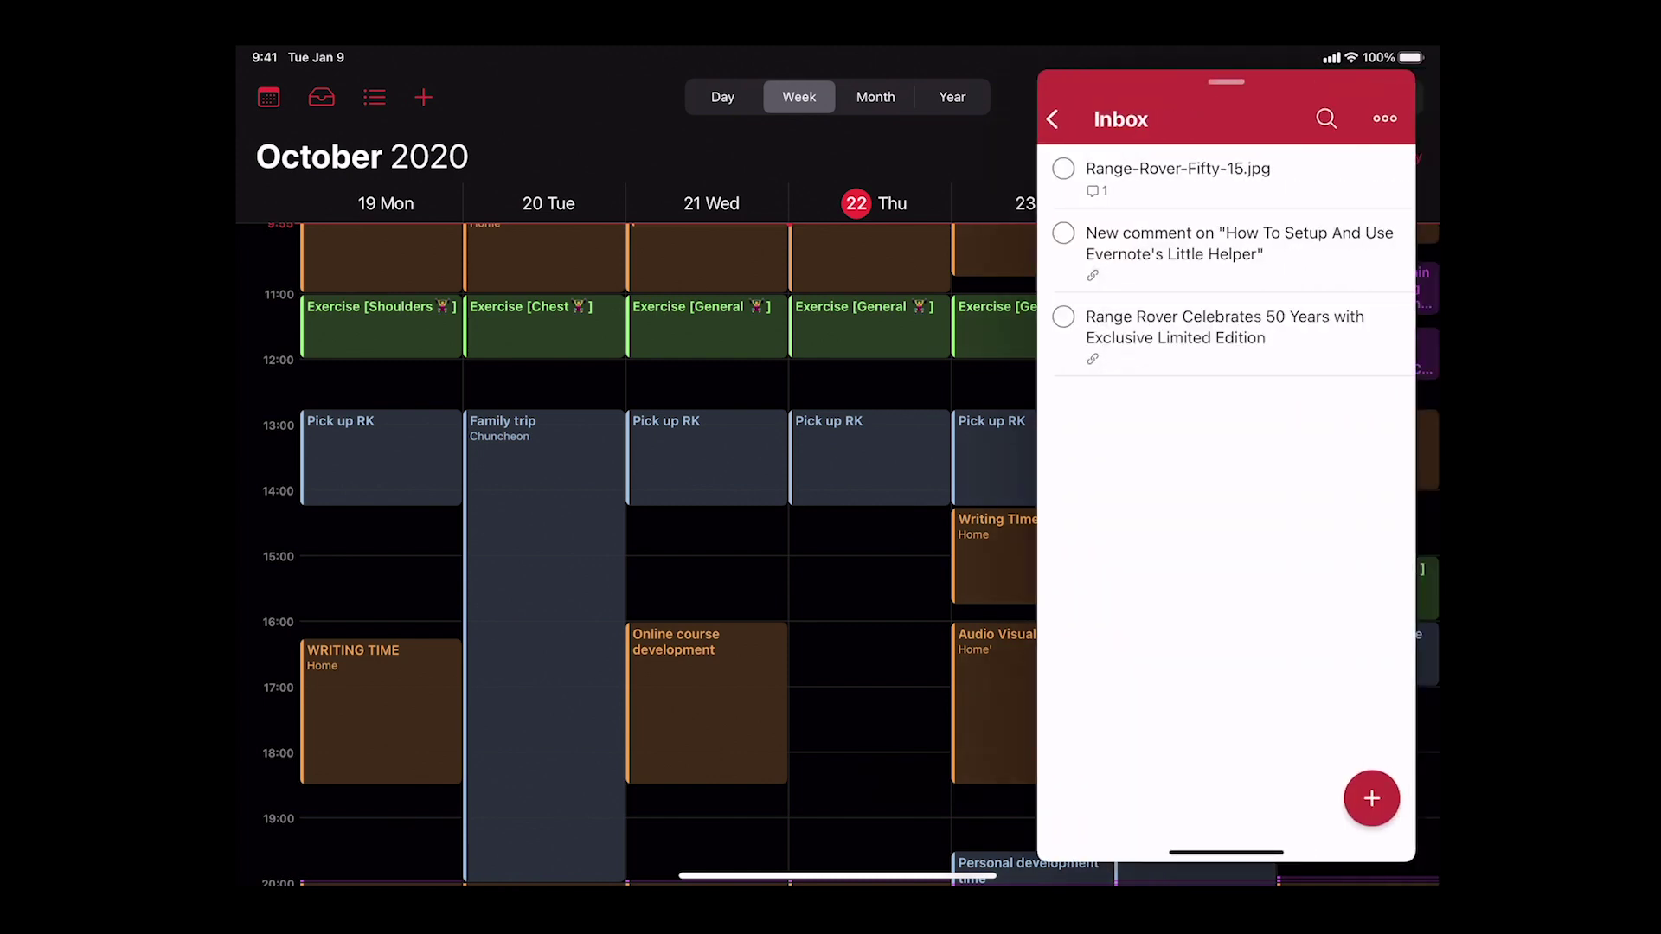
Step: Drag the Oct 21 'Online course development' Calendar event into the Todoist Inbox
drag(707, 701, 1168, 507)
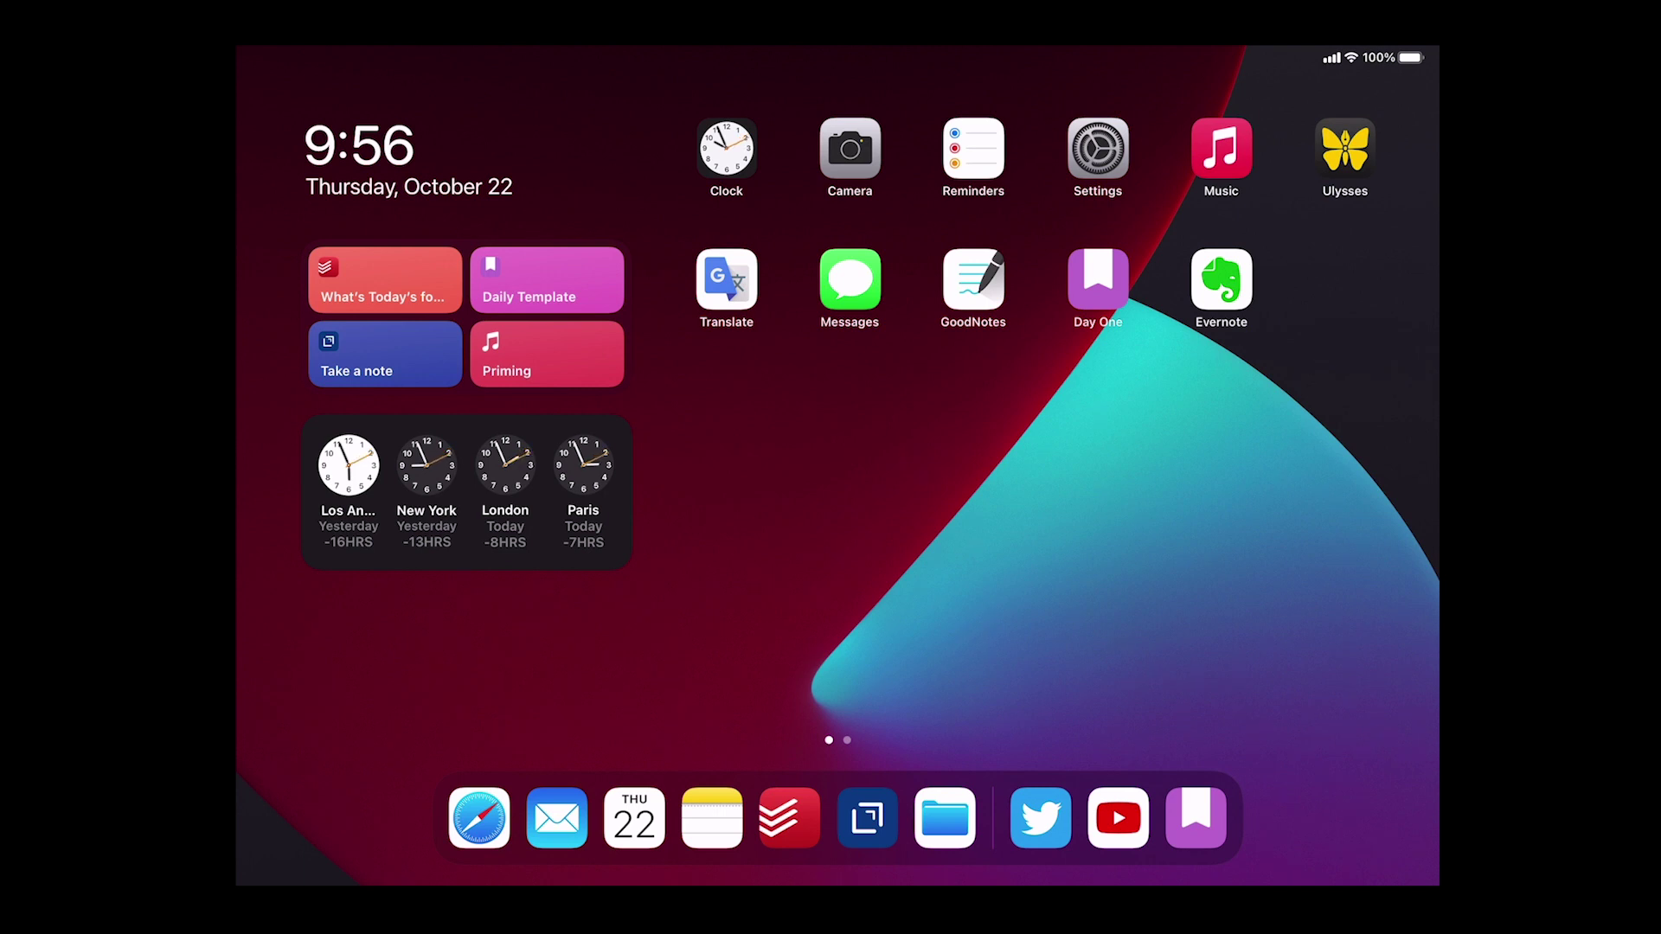
Step: Open Todoist full screen to show all four new Inbox tasks
click(789, 817)
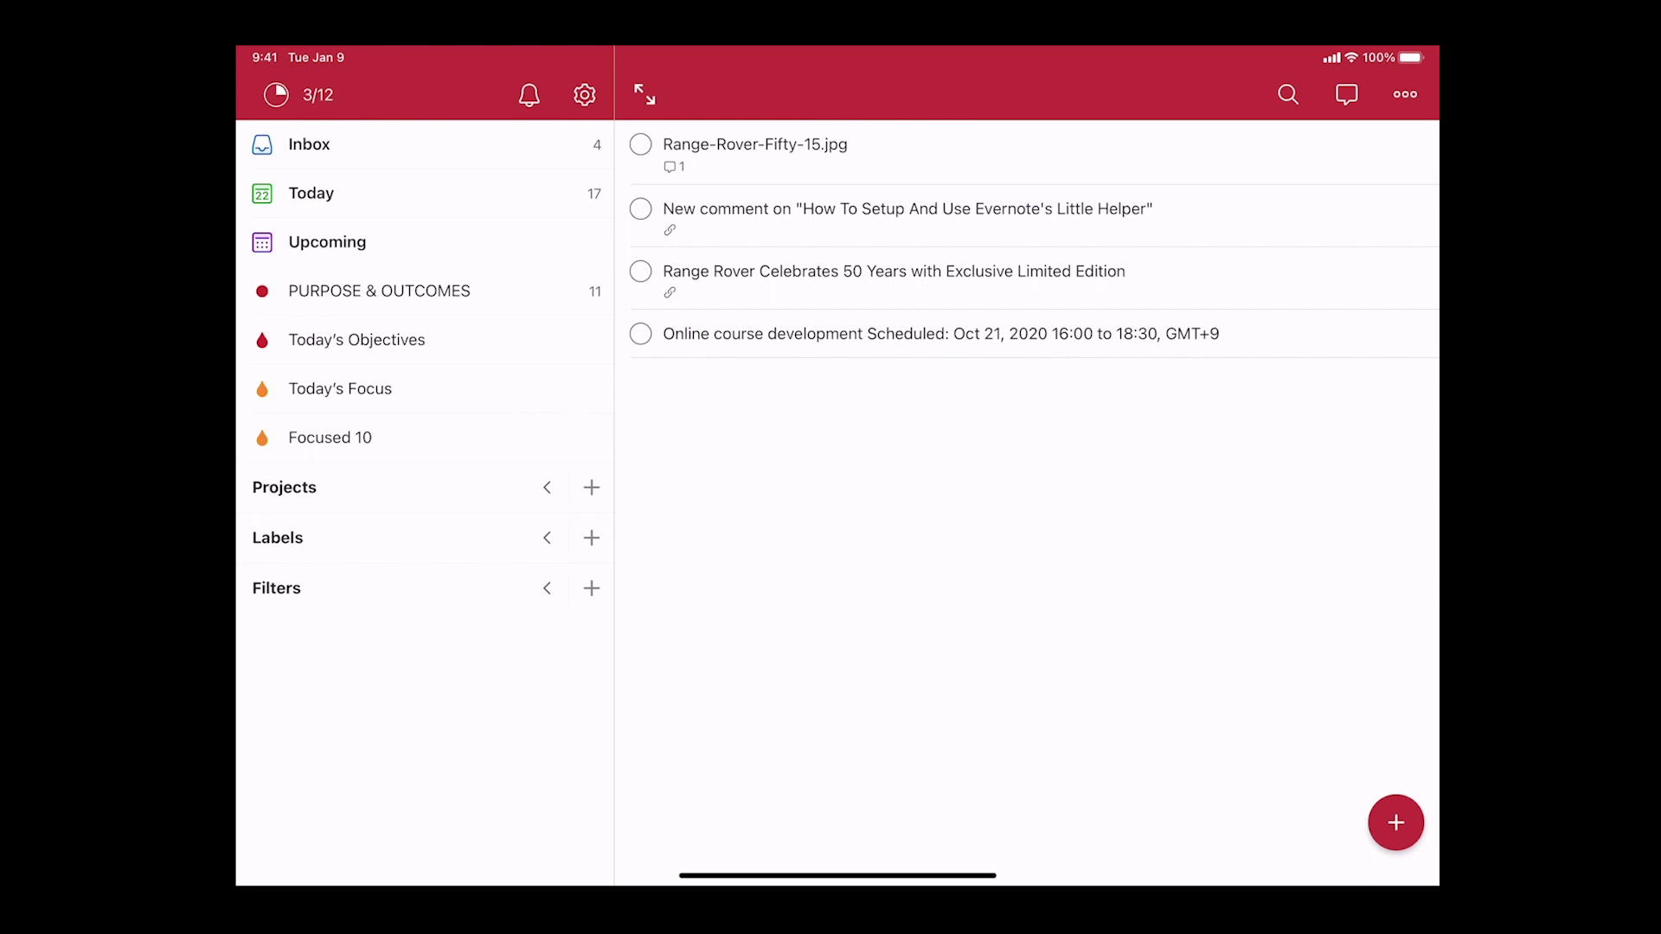
drag(837, 875, 837, 520)
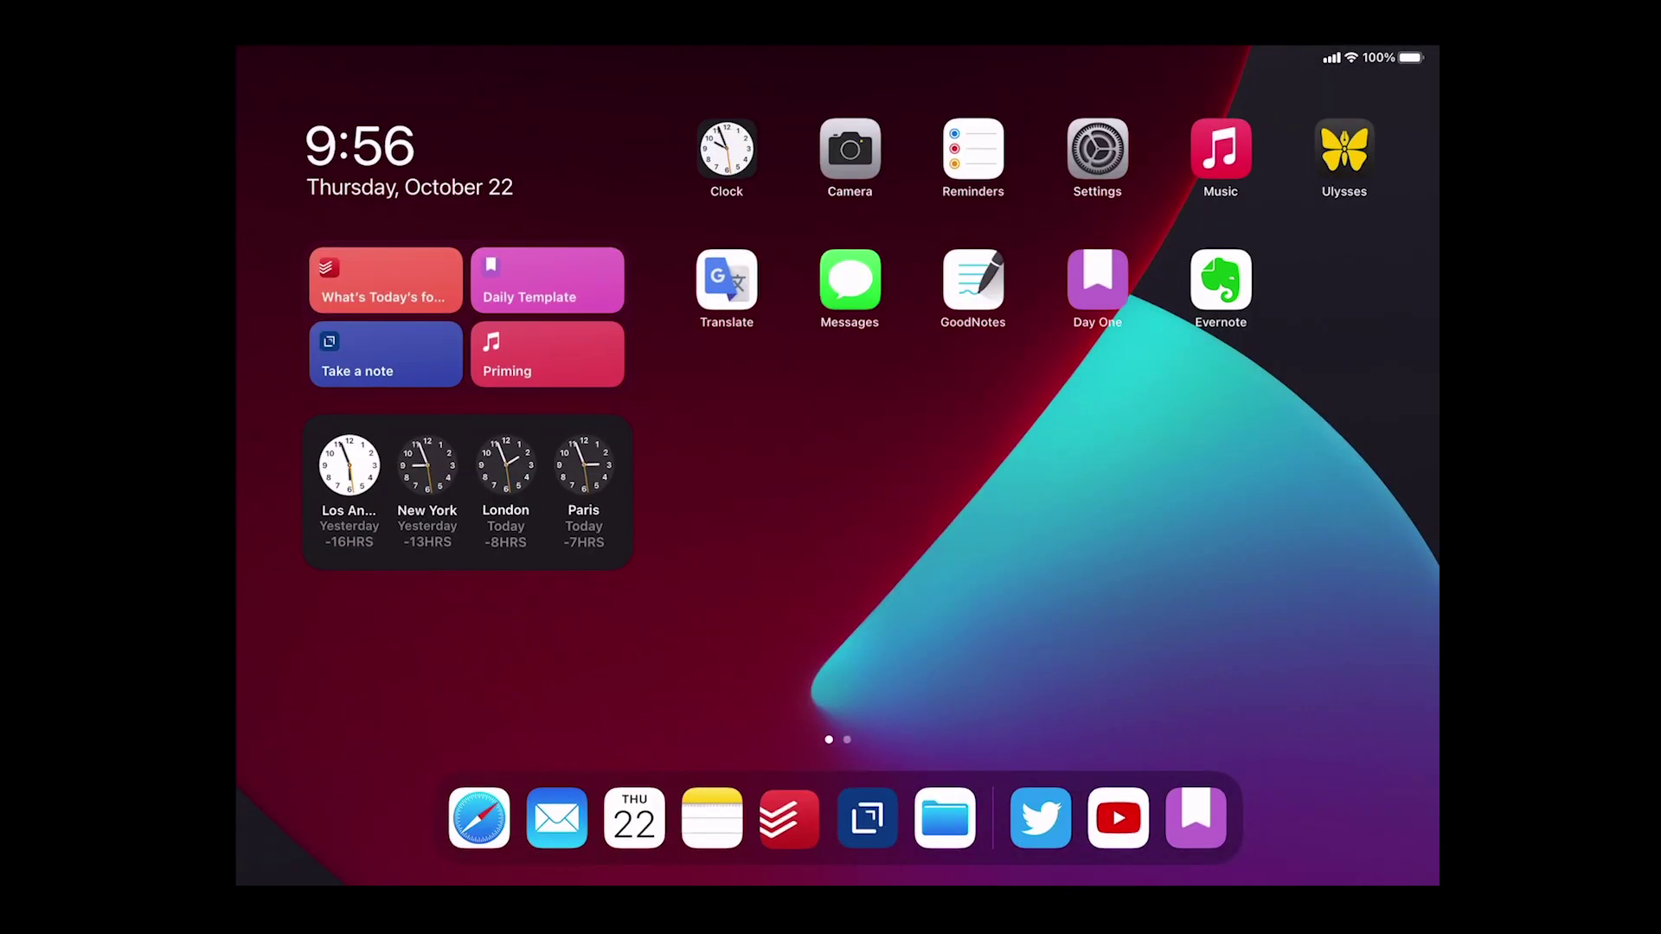
click(788, 818)
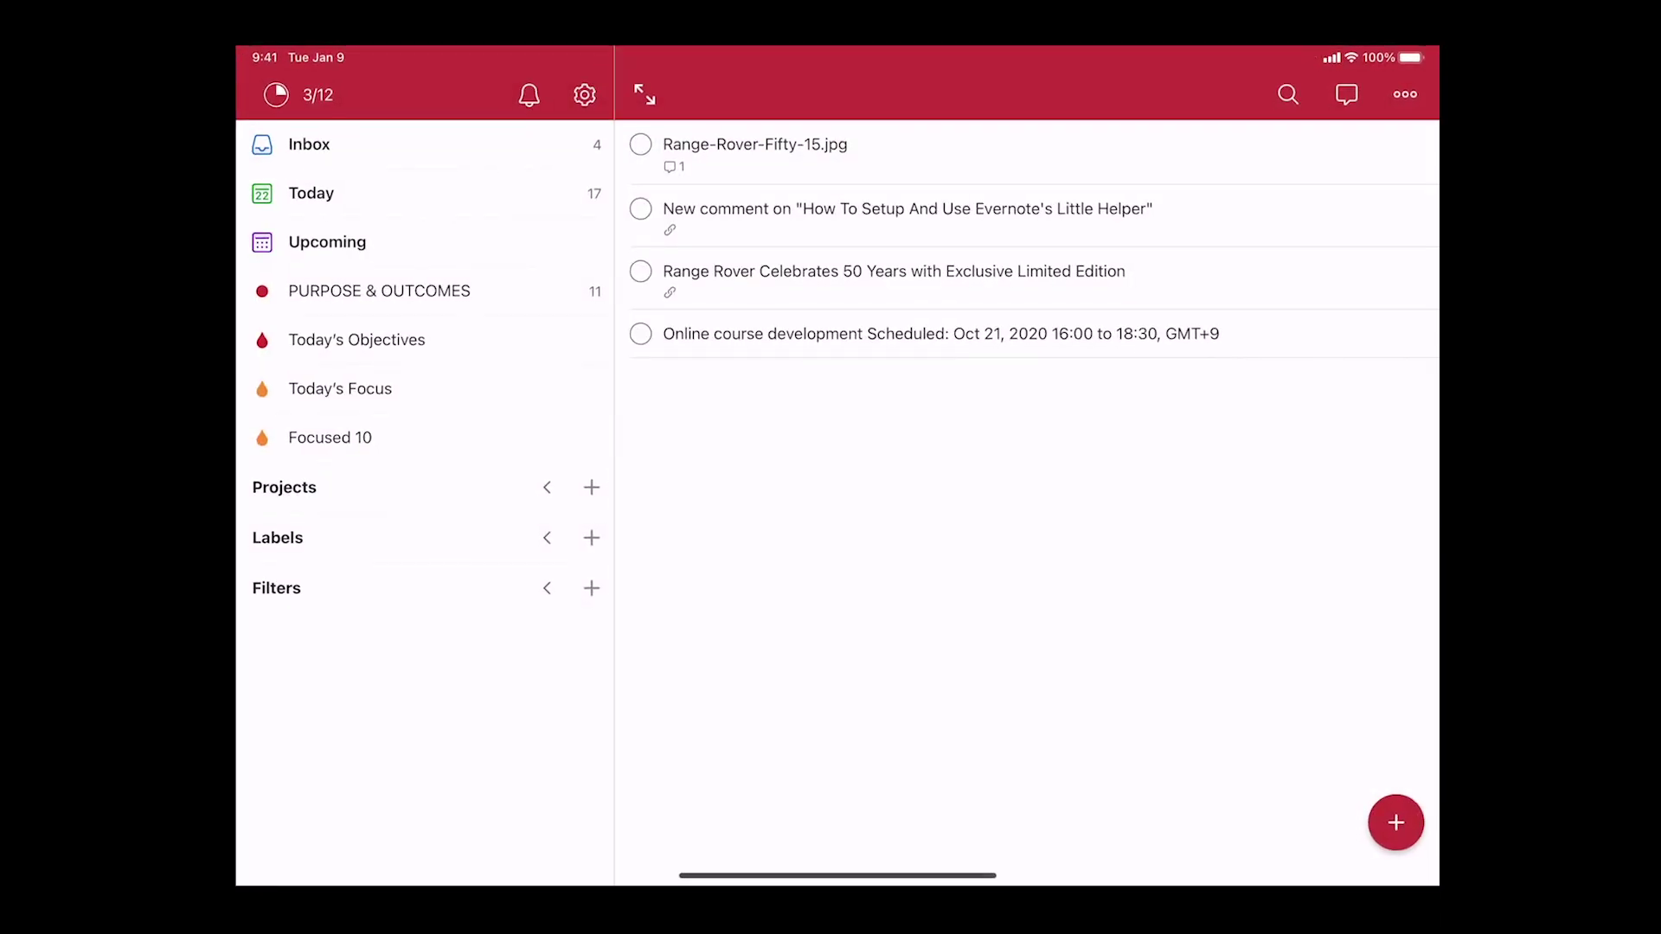